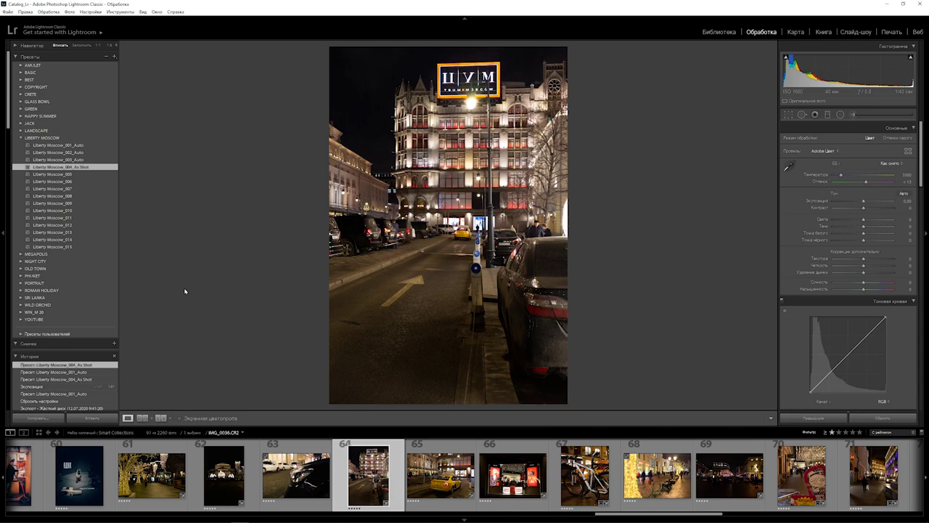
Open IMG_0067.CR2, the street photo with light-wrapped trees, after briefly viewing the next photo.
left_click(661, 479)
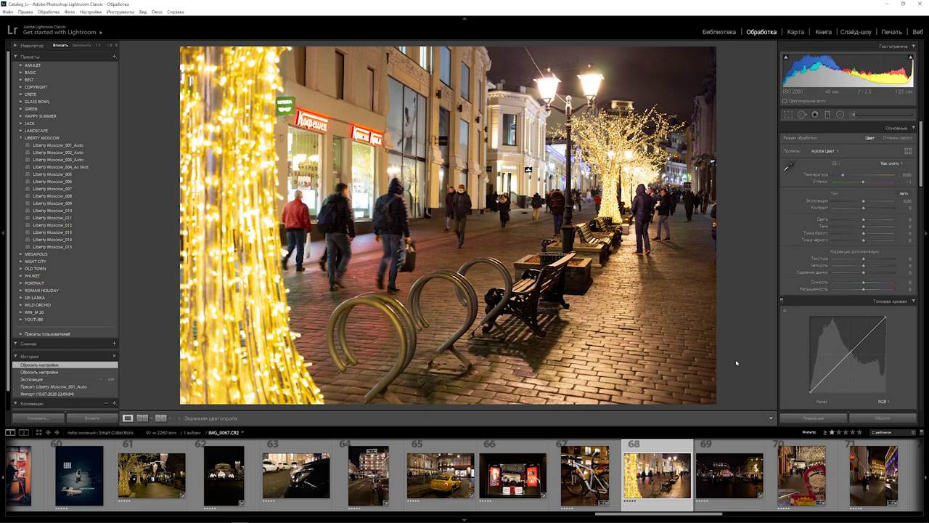
key("Right")
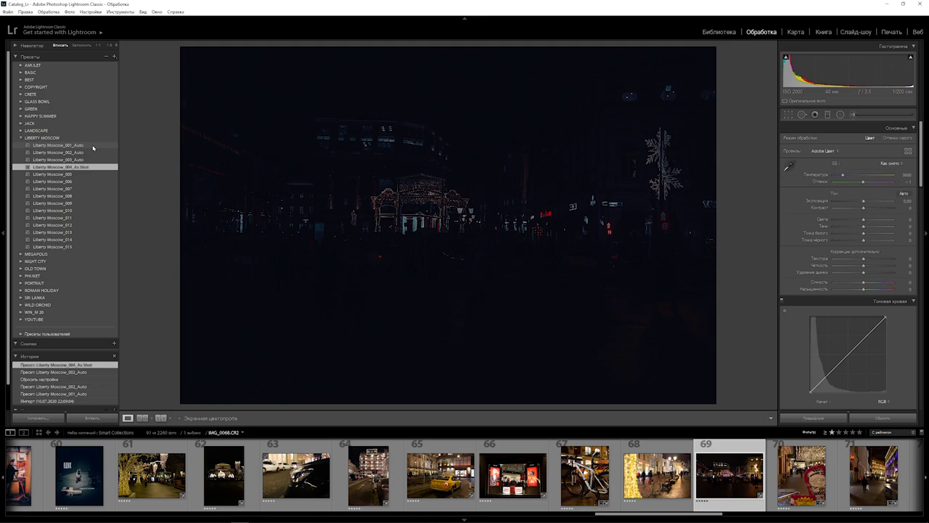
left_click(651, 478)
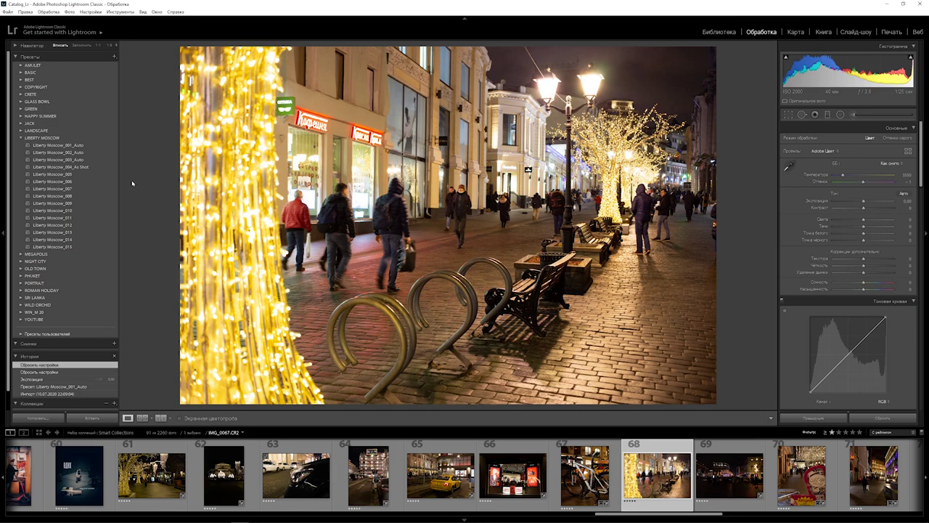
Apply Liberty Moscow_001_Auto to the ЦУМ photo IMG_0036.CR2 with exposure +1.85, comparing before and after.
left_click(369, 487)
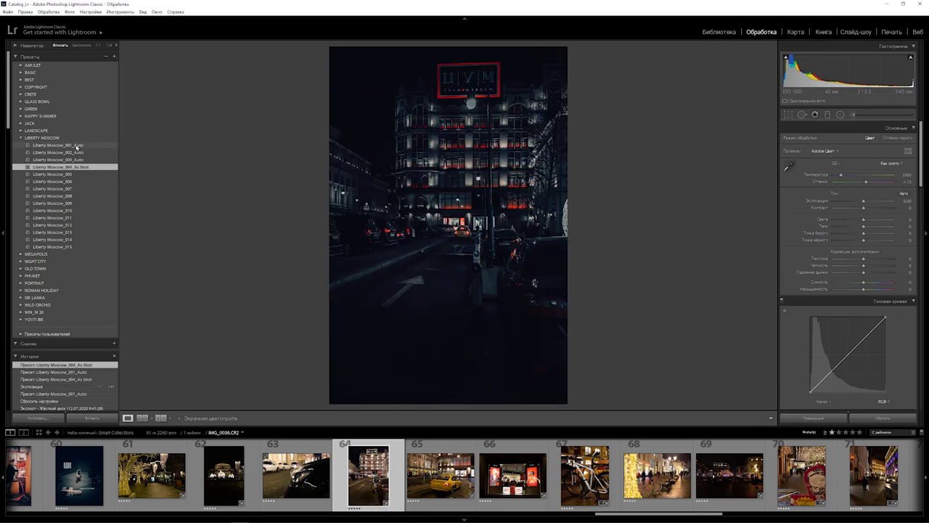
left_click(76, 145)
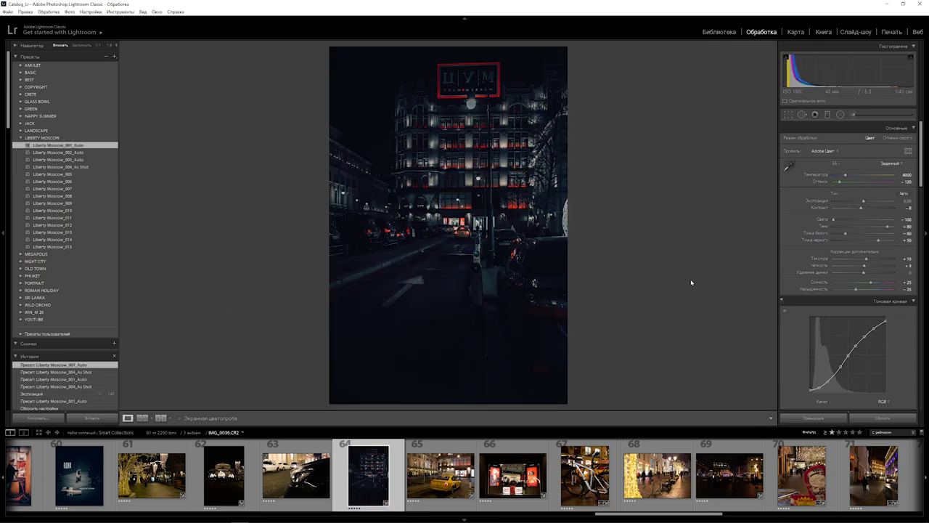
left_click_drag(863, 200, 874, 200)
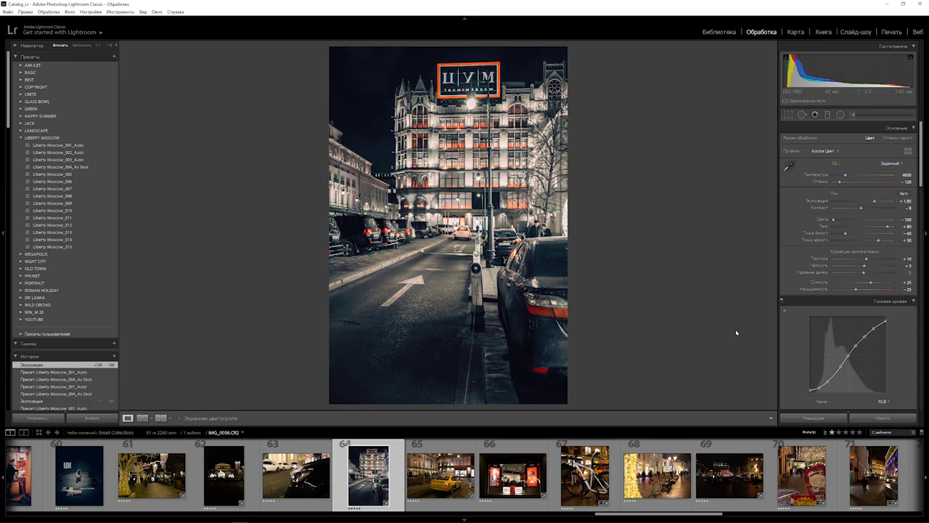
key("backslash")
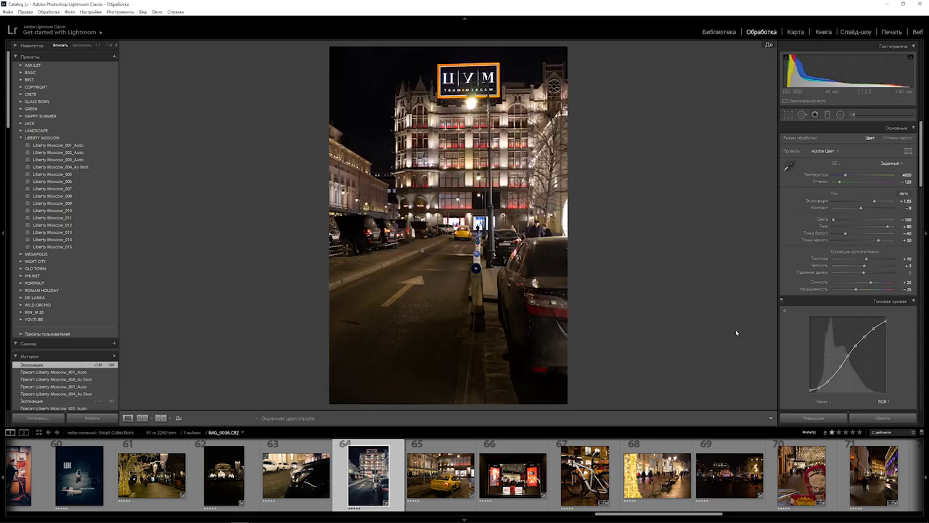
key("backslash")
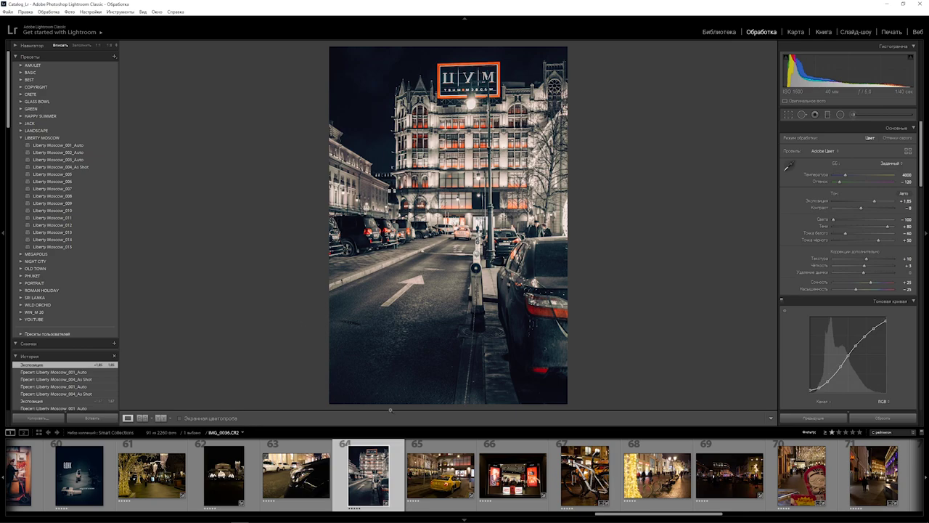
Apply Liberty Moscow_001_Auto to the taxi photo IMG_0040.CR2 with exposure +1.42, comparing before and after.
left_click(444, 484)
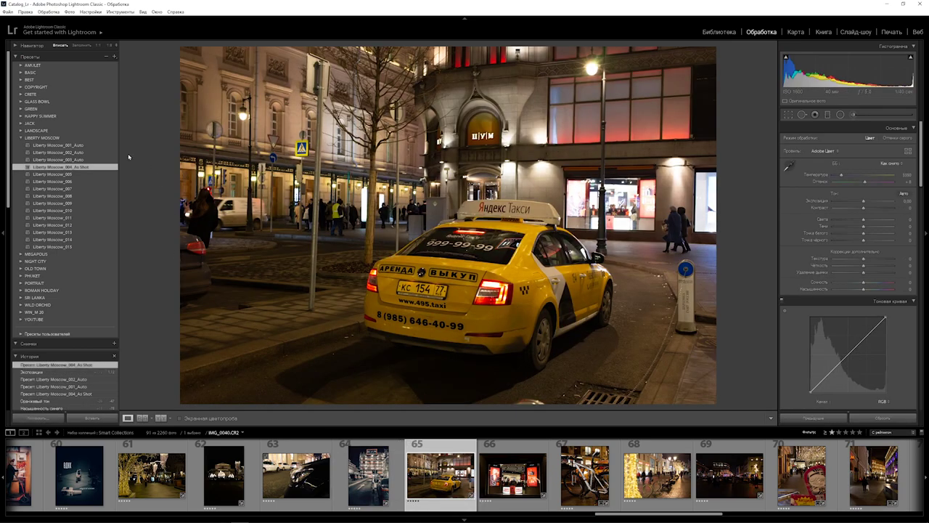
left_click(91, 145)
left_click_drag(863, 204, 872, 202)
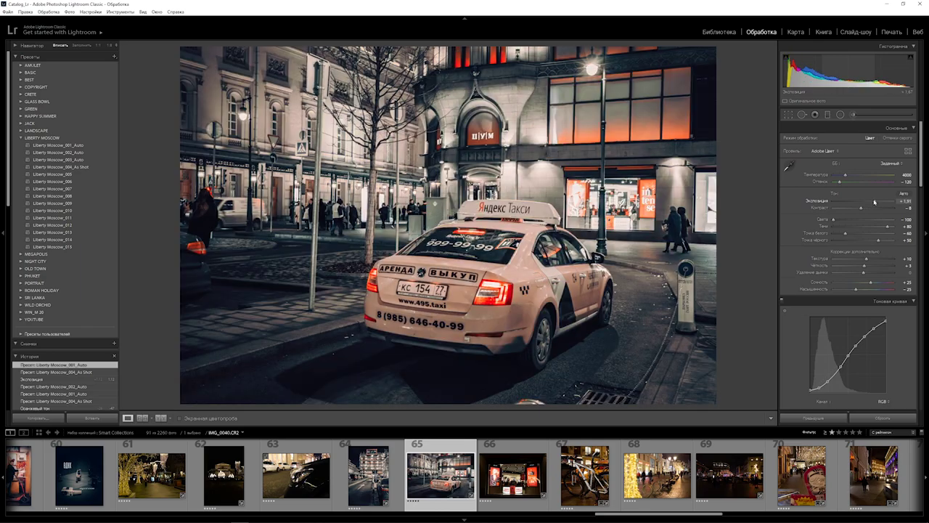
key("backslash")
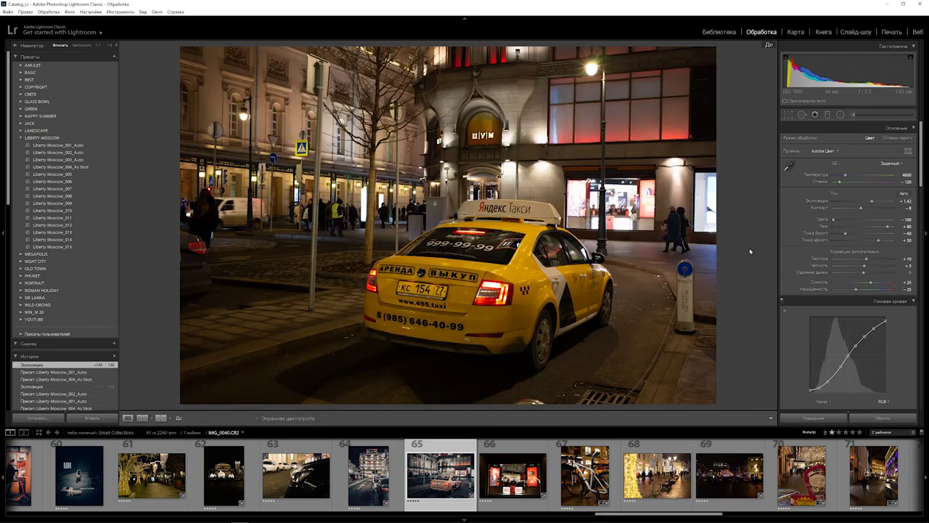
key("backslash")
key("backslash")
key("backslash")
key("backslash")
key("backslash")
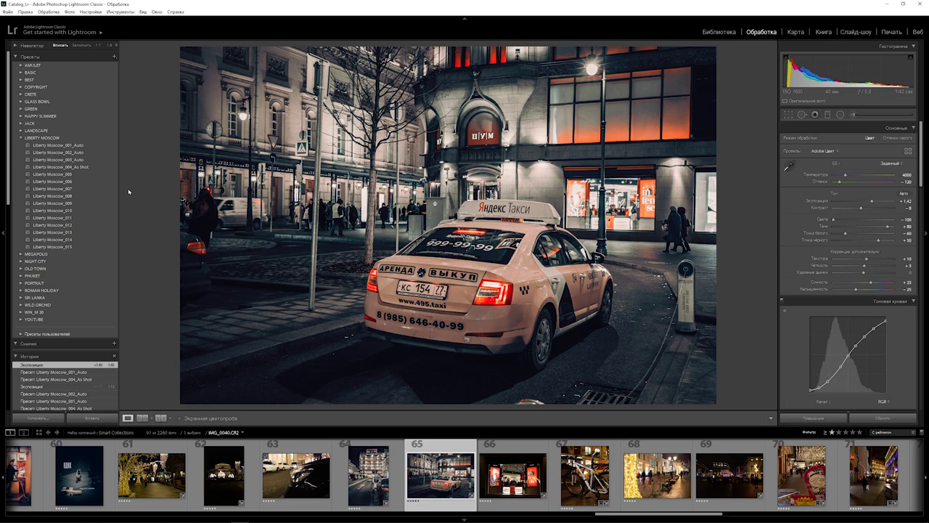
Preview Liberty Moscow presets 002, 003, 001 and 002, ending on Liberty Moscow_003_Auto.
left_click(78, 152)
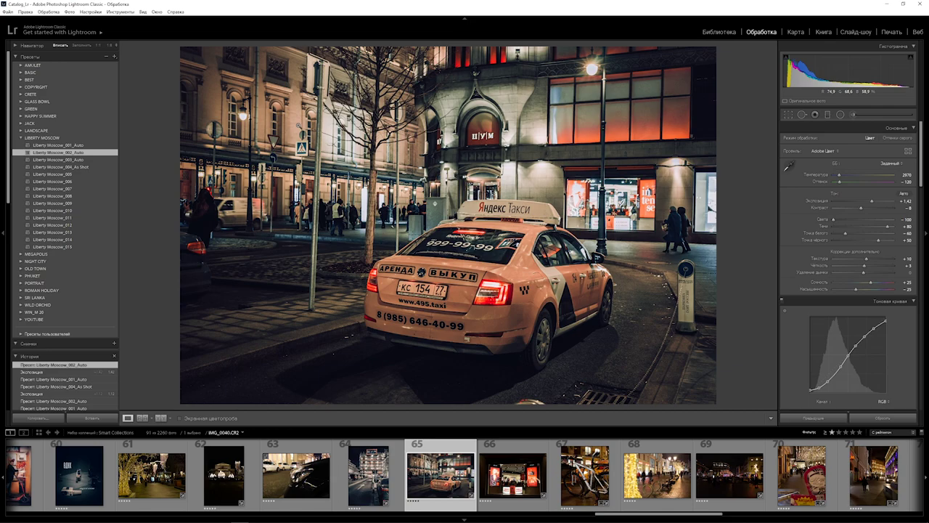
left_click(84, 161)
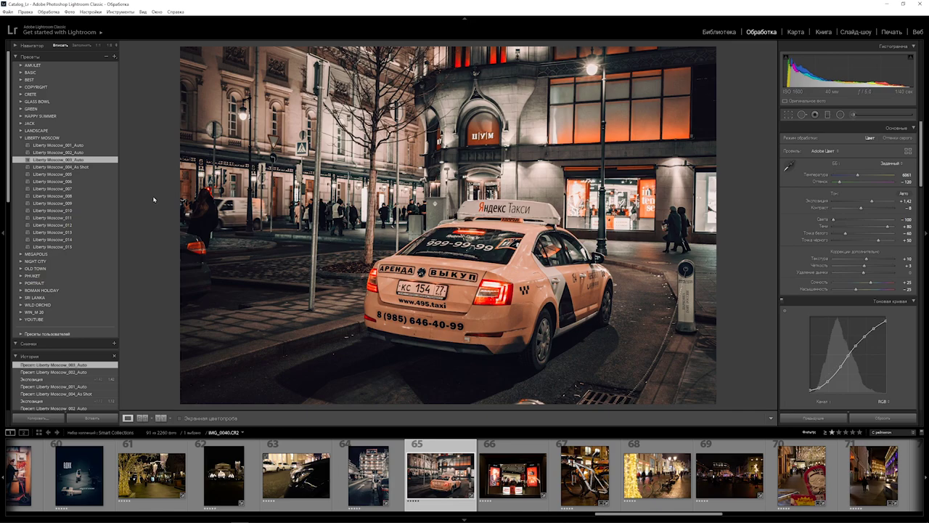
left_click(81, 146)
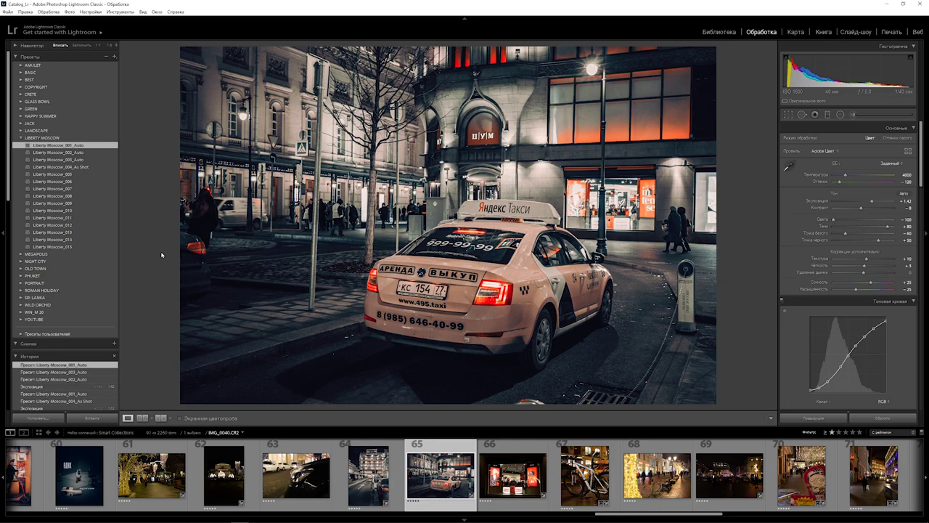
left_click(58, 152)
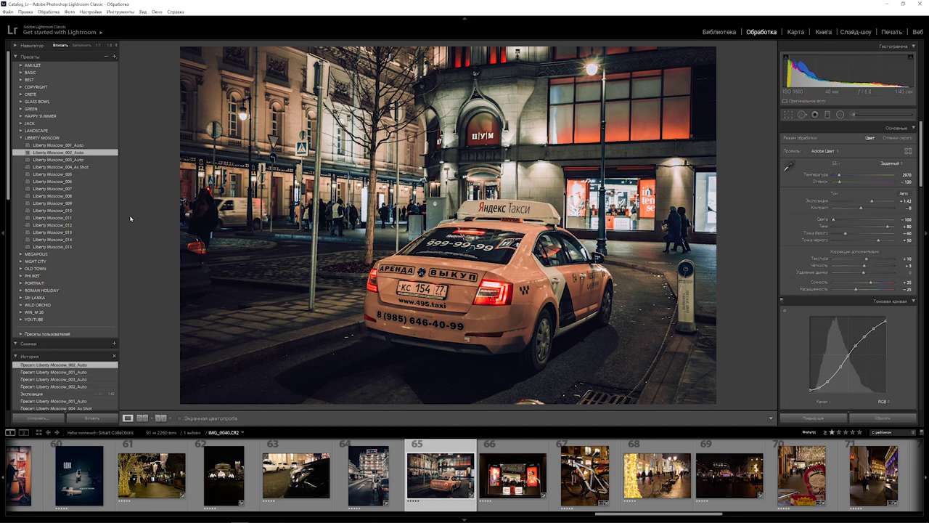
key("Down")
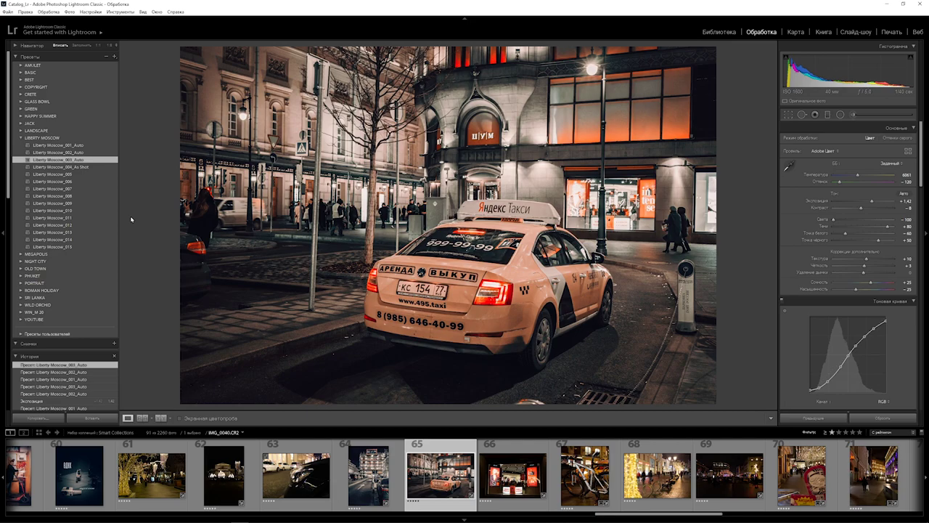
Grade the bicycle photo with Liberty Moscow_004_As Shot, then move to IMG_0096.CR2.
left_click(588, 492)
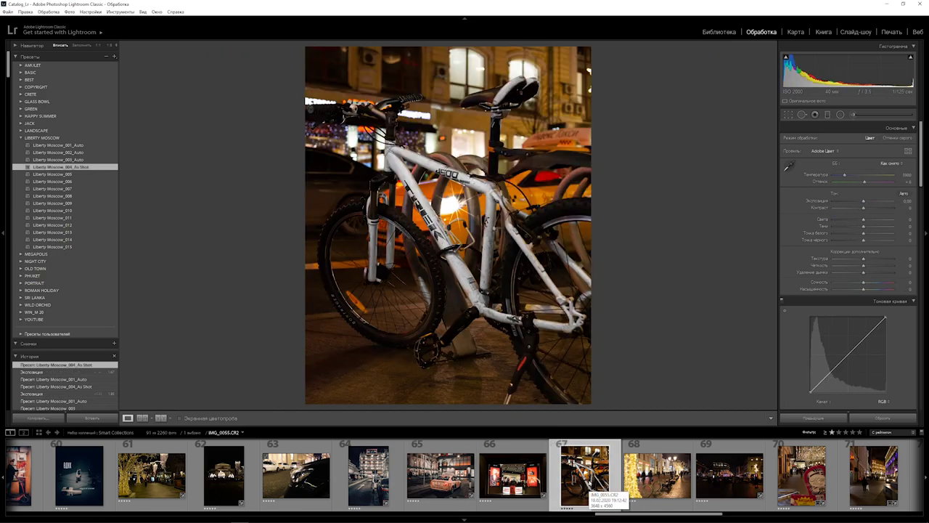
left_click(89, 146)
left_click_drag(869, 202, 878, 202)
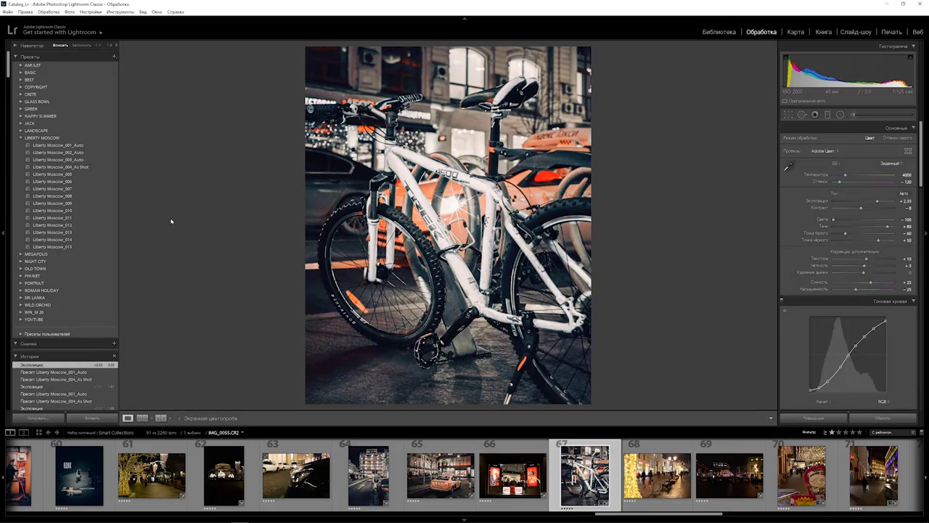
left_click(82, 167)
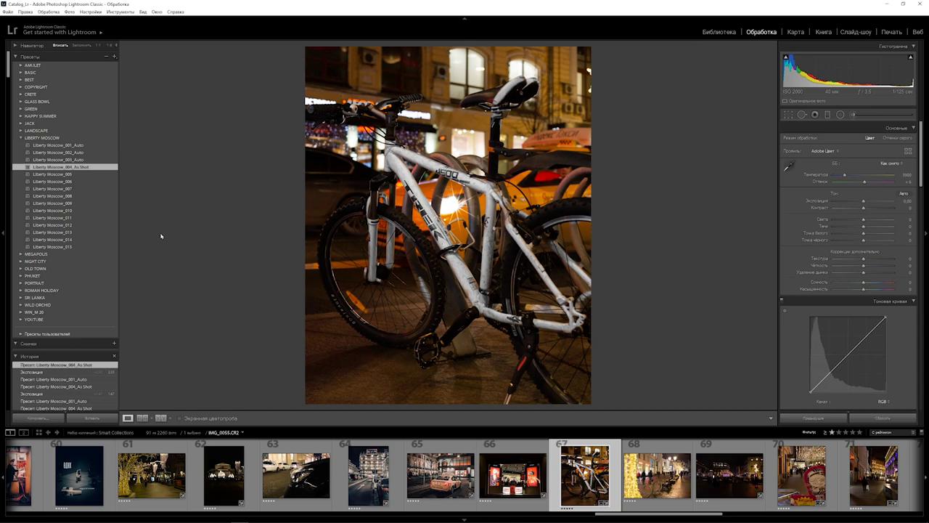
key("Right")
key("Right")
key("Right")
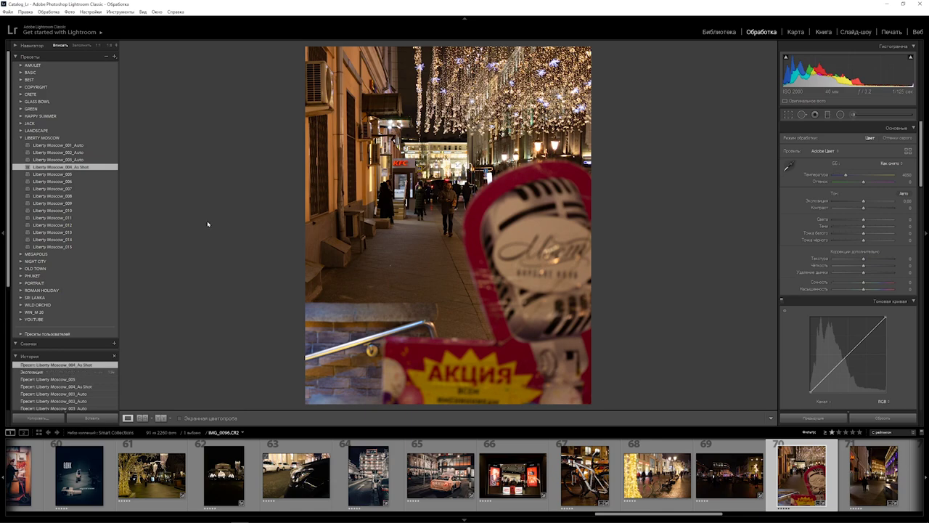
Try Liberty Moscow_005 with exposure +1.61, then Liberty Moscow_006.
left_click(58, 174)
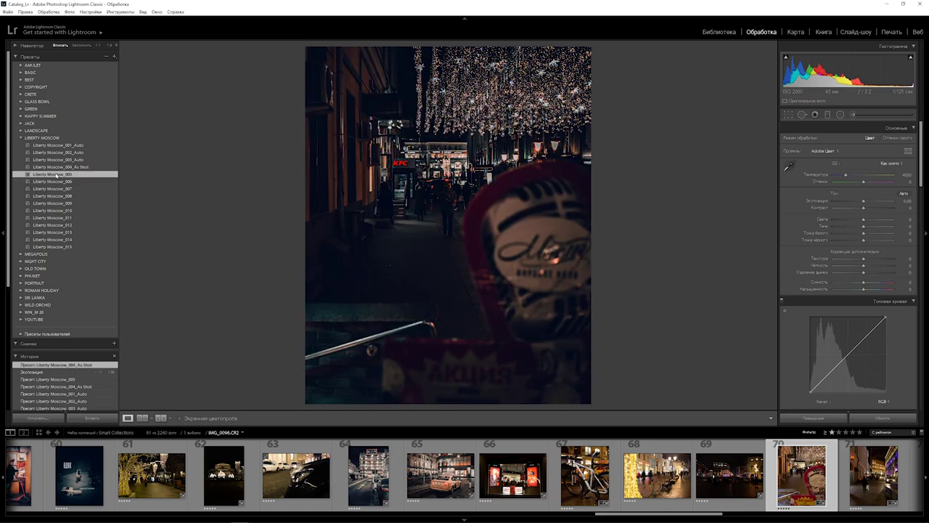
left_click_drag(865, 201, 872, 201)
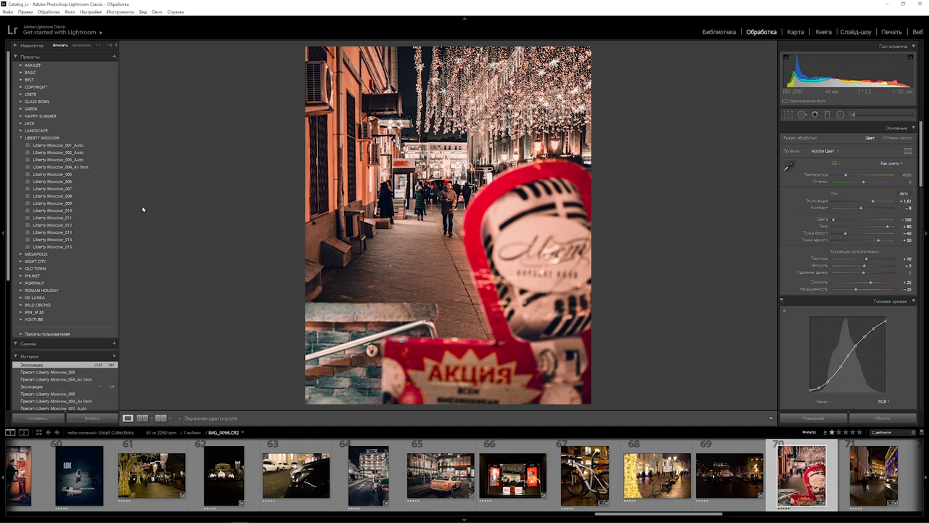
left_click(52, 182)
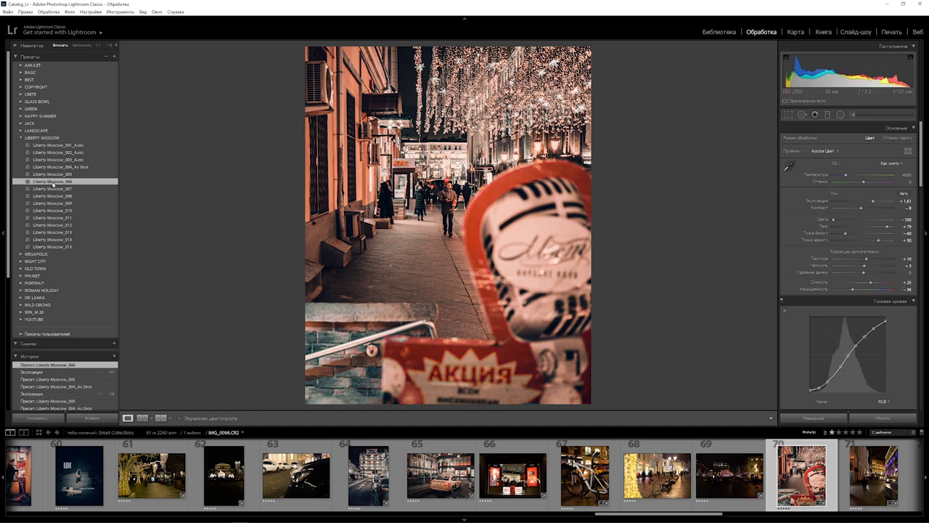
Preview Liberty Moscow presets 007 through 011, keeping 011 with tint at −57.
left_click(52, 189)
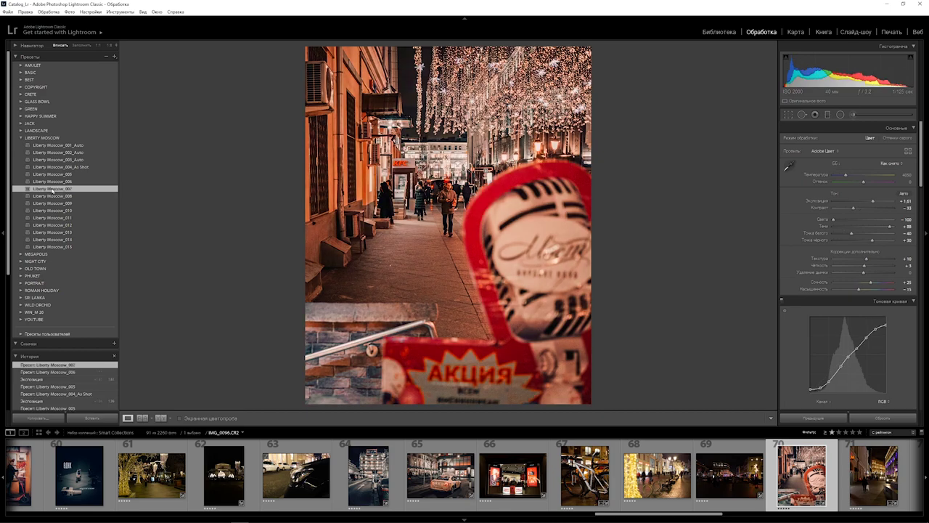
left_click(51, 196)
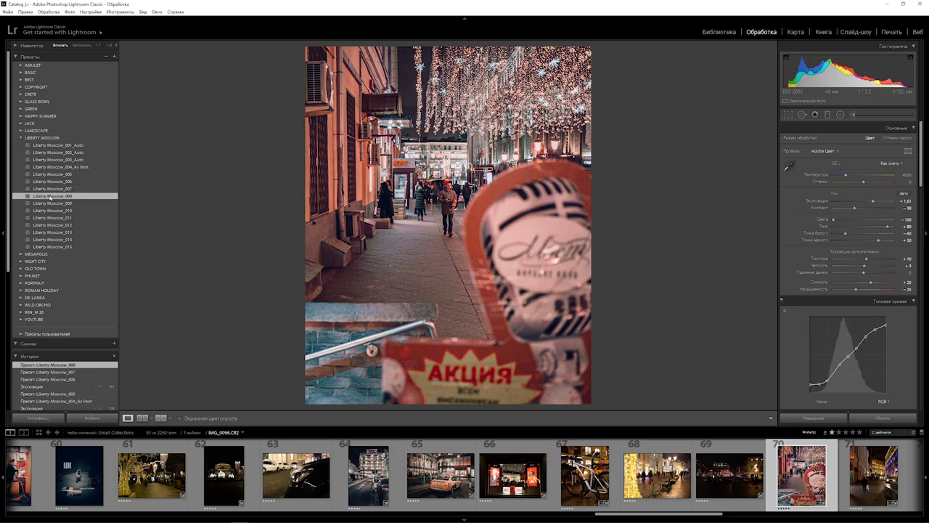
left_click(51, 203)
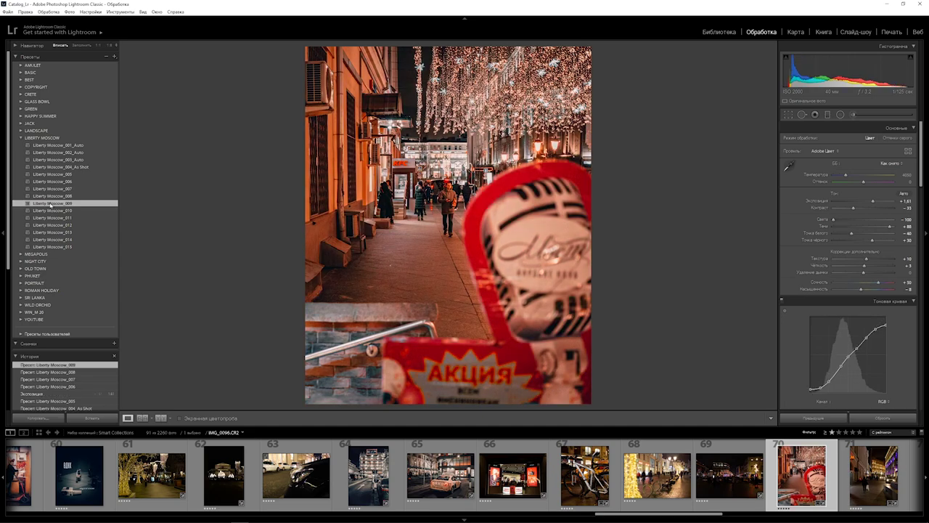
left_click(49, 210)
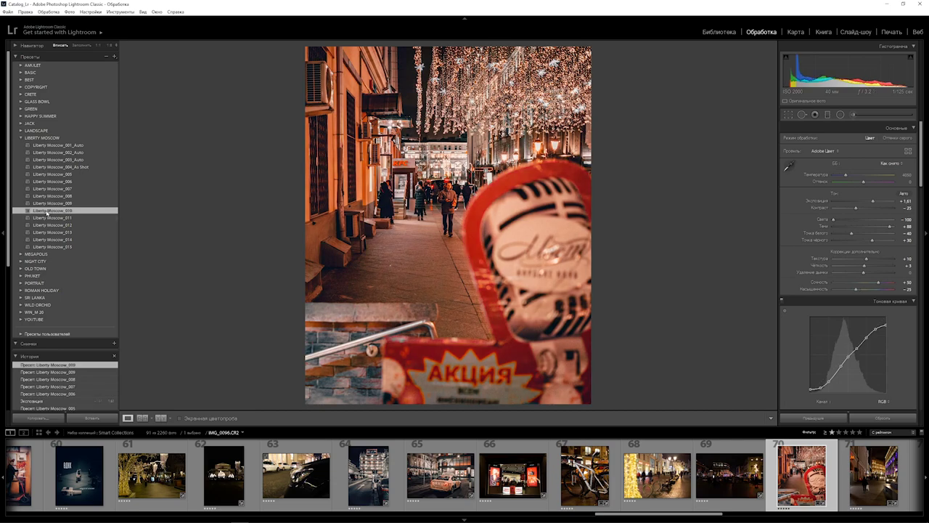
left_click(50, 218)
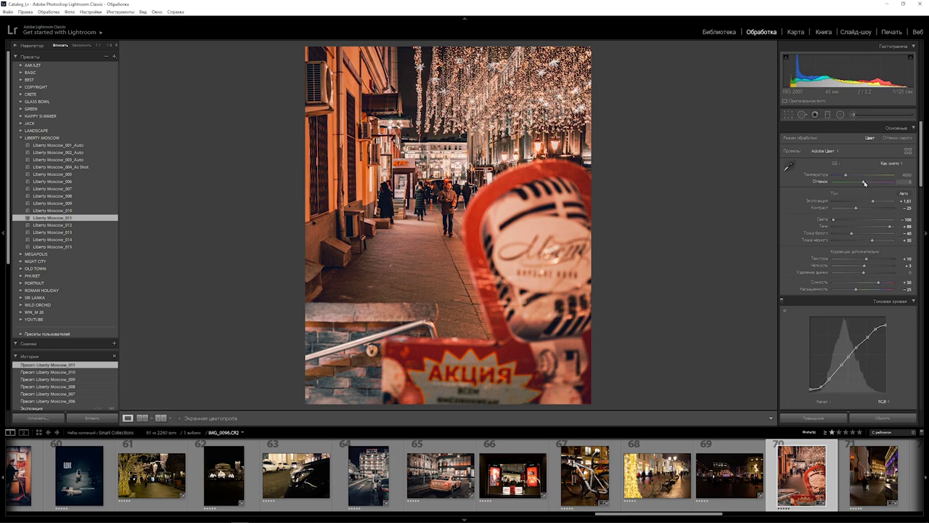
left_click_drag(864, 183, 851, 183)
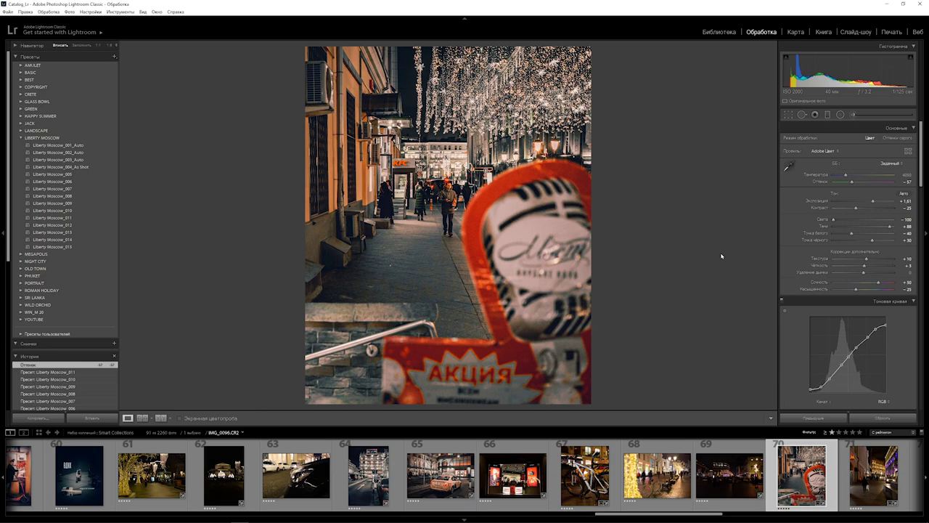
Set white balance to temperature 3091 and tint +57, checking at 1:1 around the walking man.
left_click(450, 203)
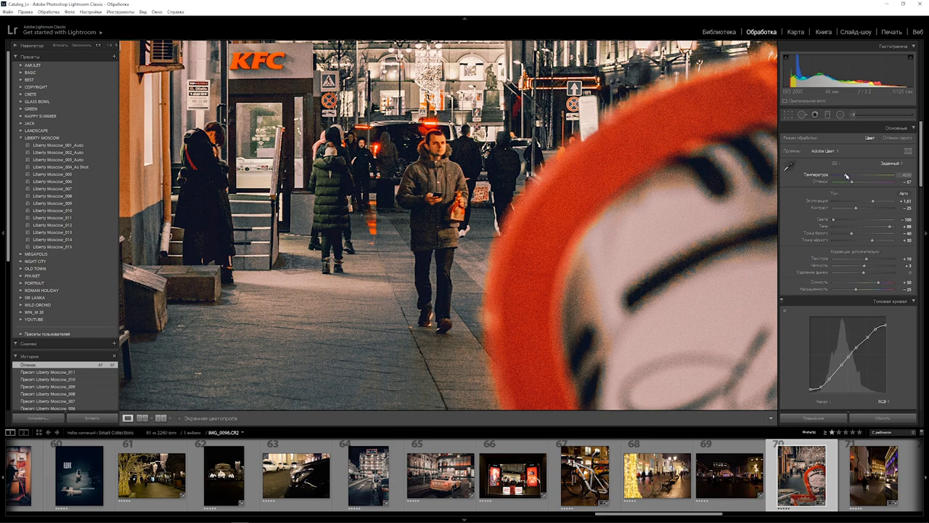
left_click_drag(845, 176, 843, 177)
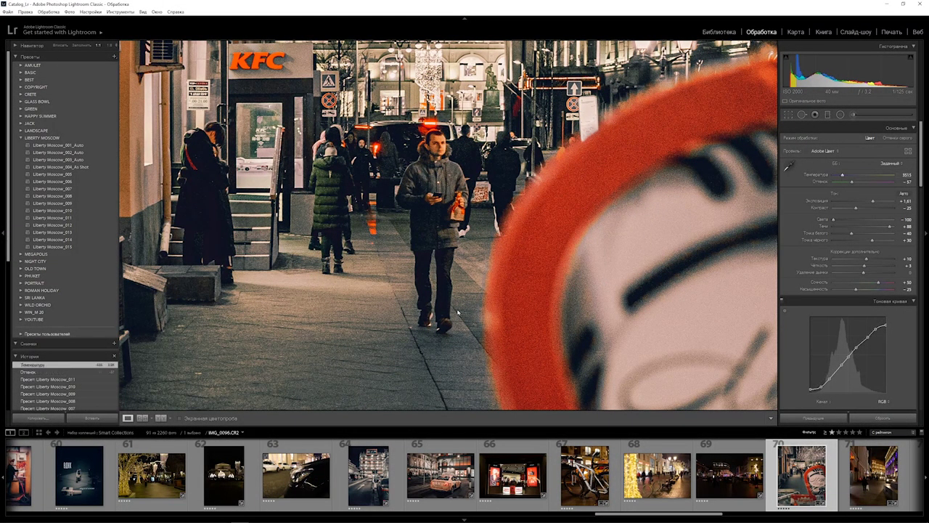
key("z")
left_click_drag(842, 178, 856, 182)
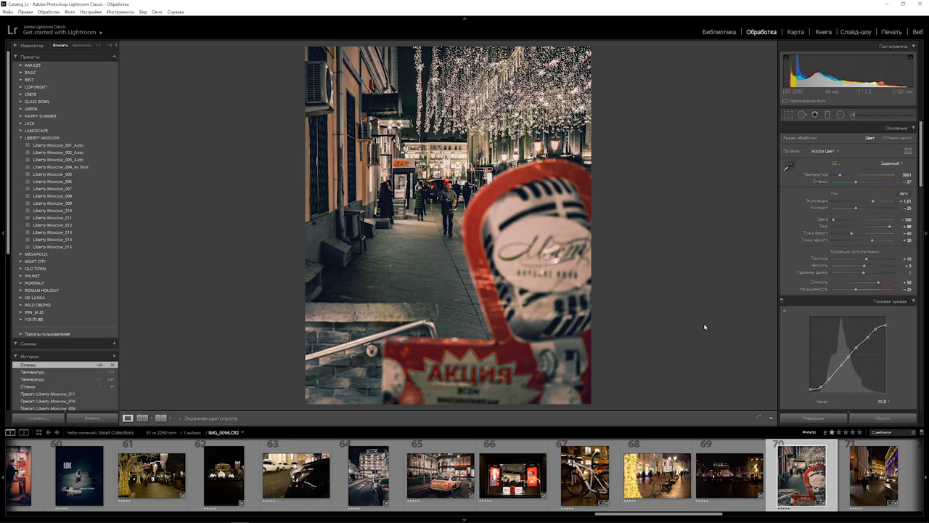
left_click_drag(856, 182, 852, 186)
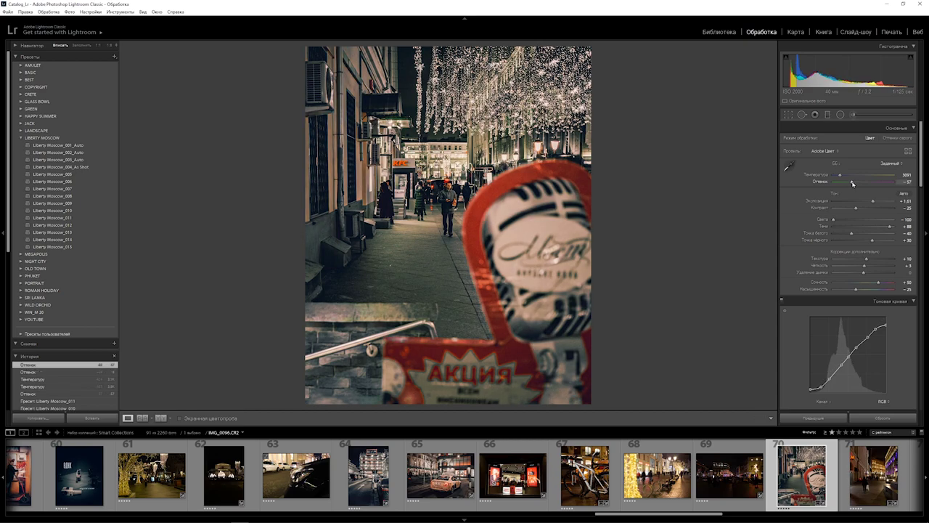
left_click_drag(853, 184, 872, 178)
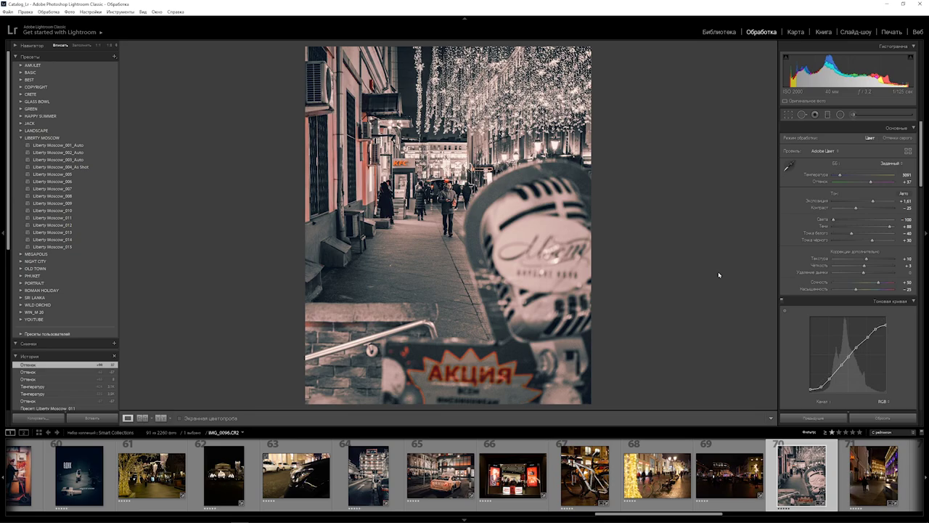
left_click(447, 200)
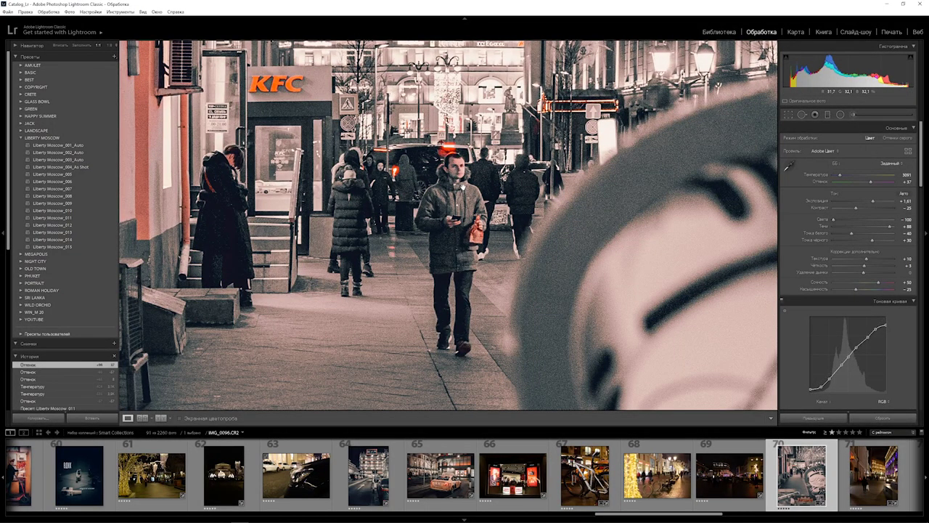
left_click(469, 255)
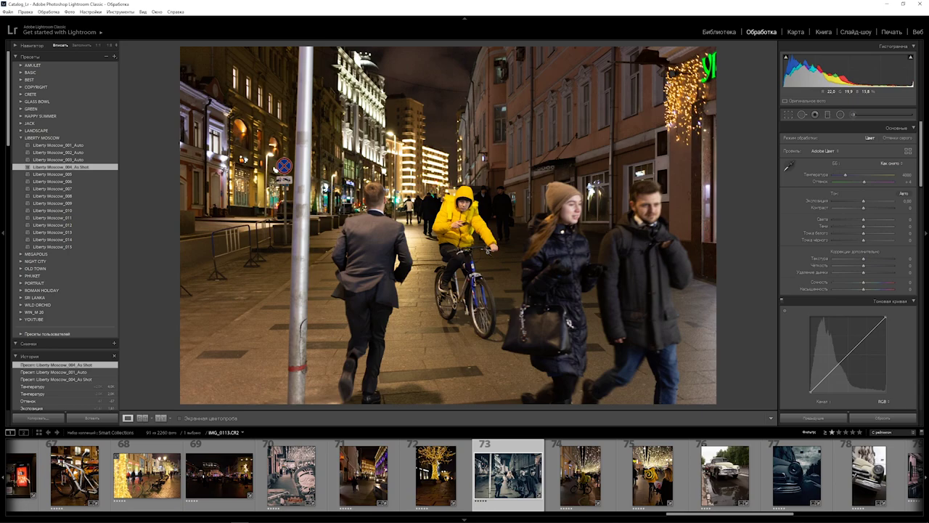
Apply Liberty Moscow_001_Auto to IMG_0113.CR2 and set exposure to +1.67.
left_click(58, 145)
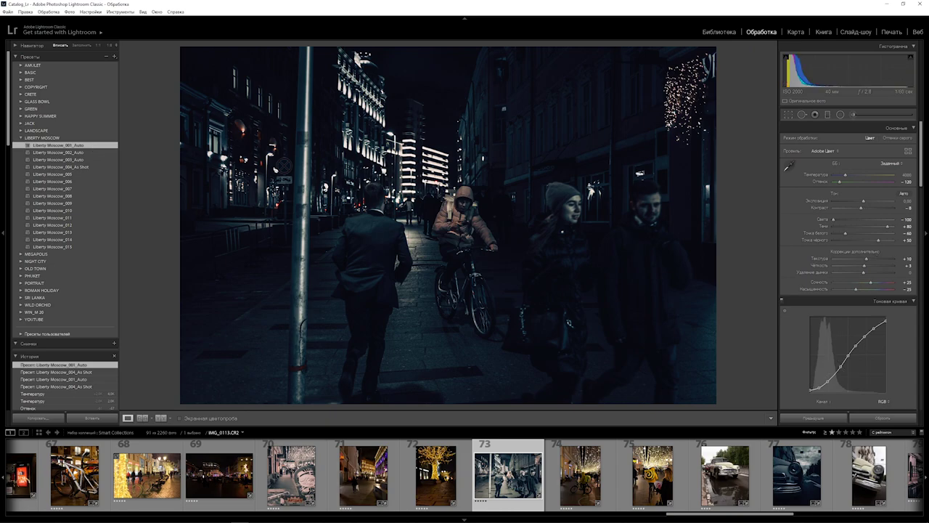
left_click_drag(863, 201, 873, 201)
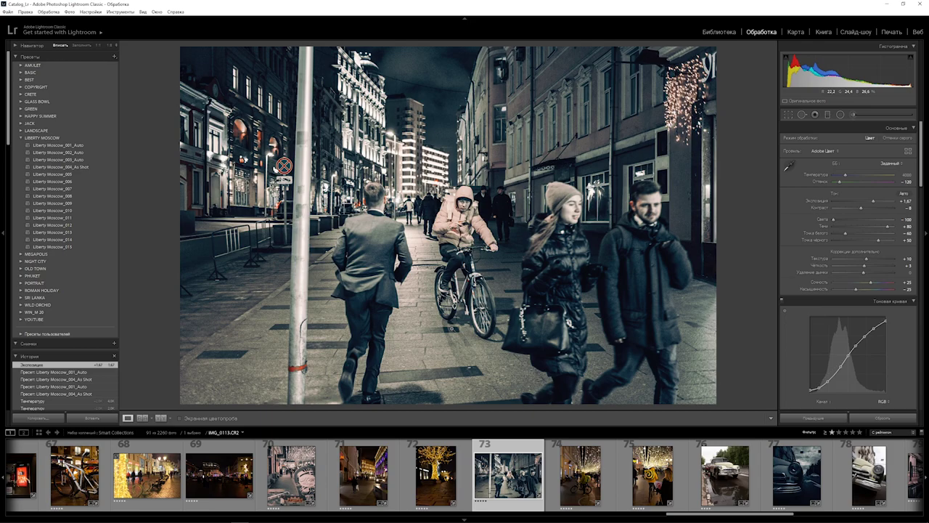
Test yellow saturation at −42 in HSL, then reapply Liberty Moscow_001_Auto to reset it.
scroll(848, 254, "down", 5)
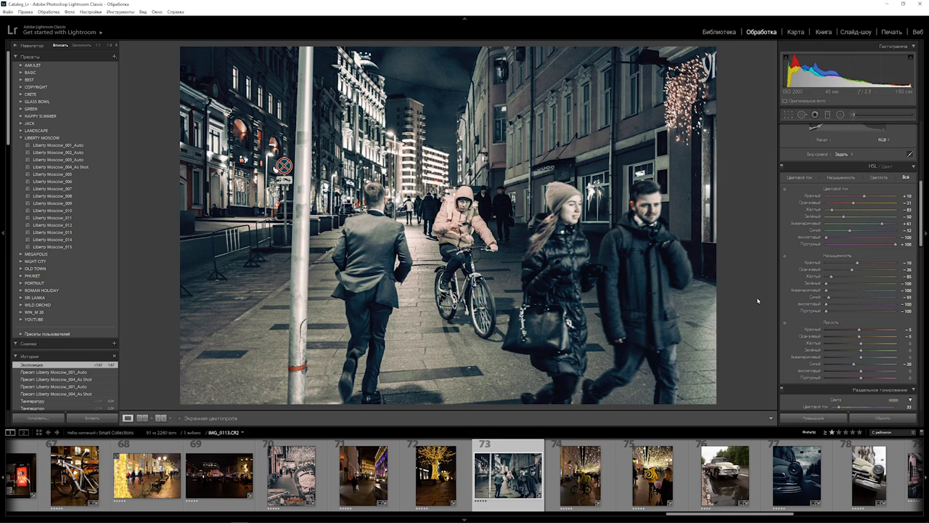
left_click_drag(412, 377, 412, 353)
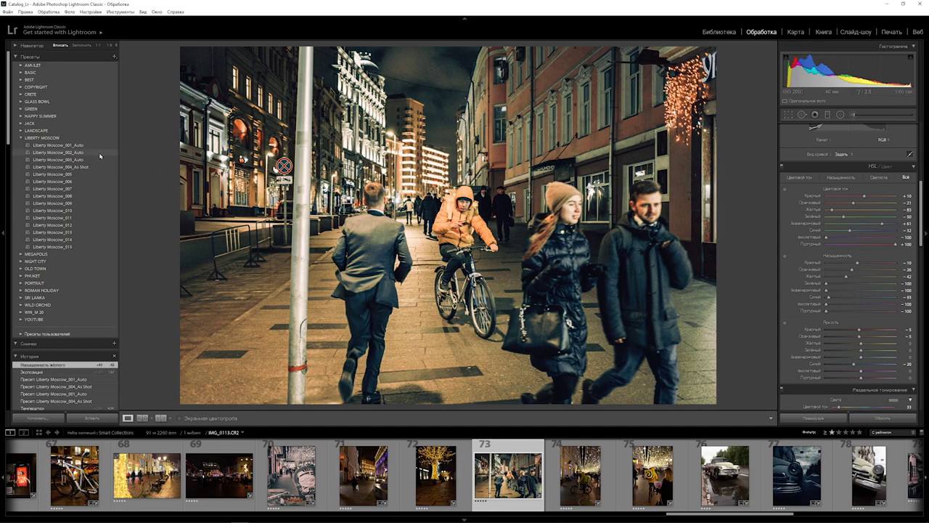
left_click(79, 145)
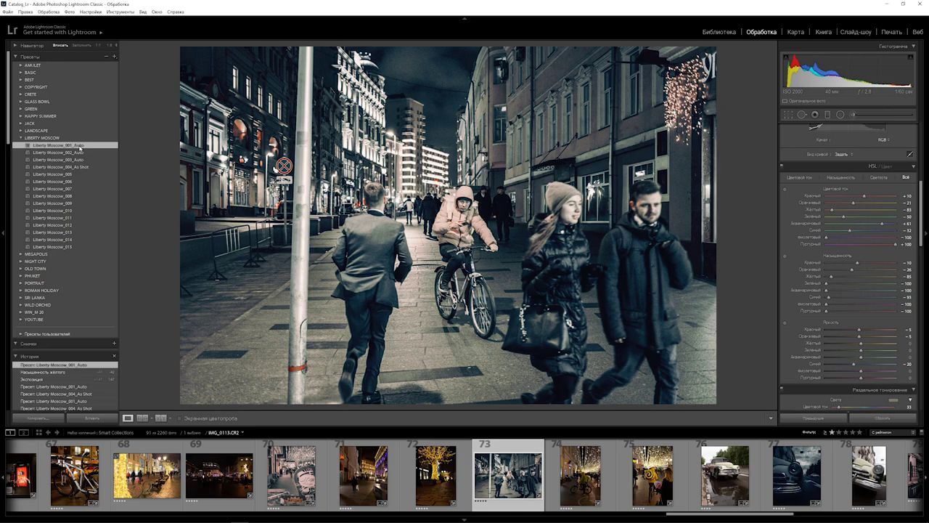
Preview Liberty Moscow_002_Auto, 003_Auto and 004_As Shot, ending on Liberty Moscow_005.
left_click(78, 152)
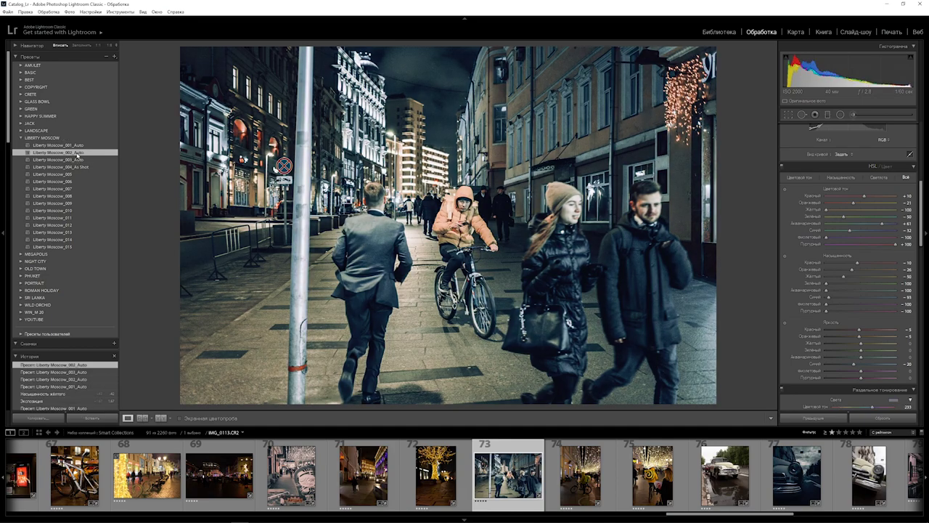
left_click(78, 159)
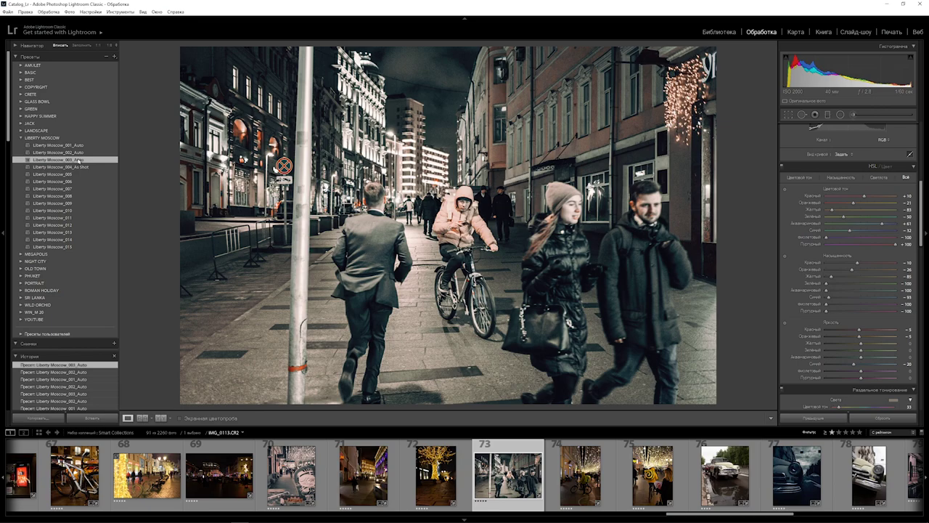
left_click(79, 168)
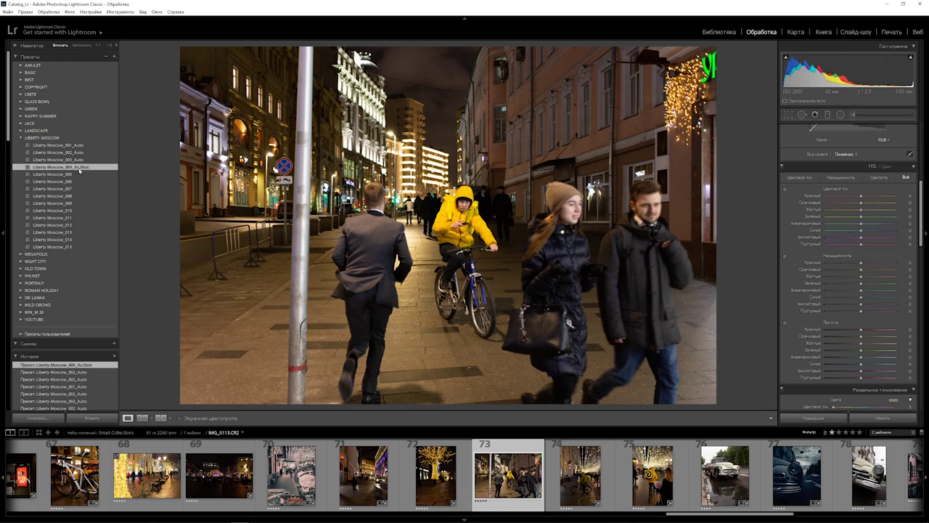
left_click(72, 174)
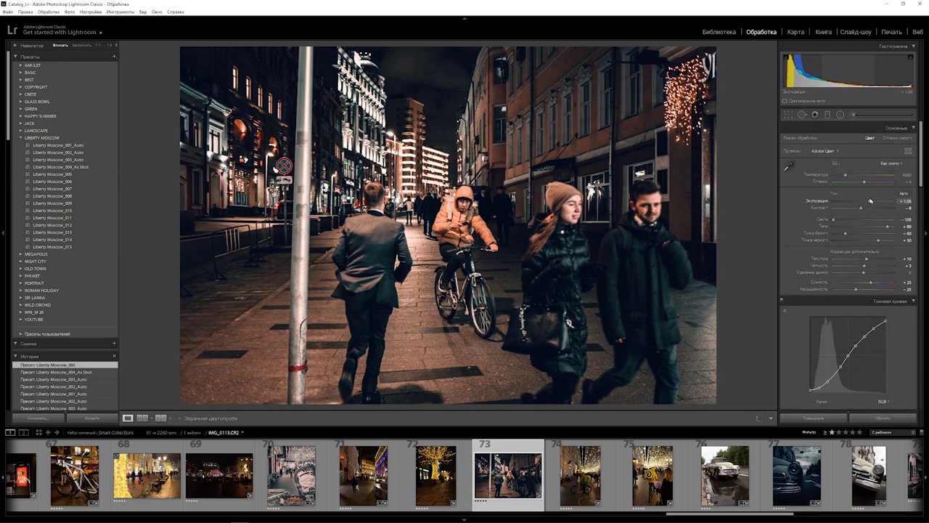
Set temperature to 3879, crop to a portrait frame around the cyclist, and select the Adjustment Brush.
mouse_move(871, 201)
left_mouse_down()
mouse_move(863, 184)
mouse_move(843, 175)
left_mouse_up()
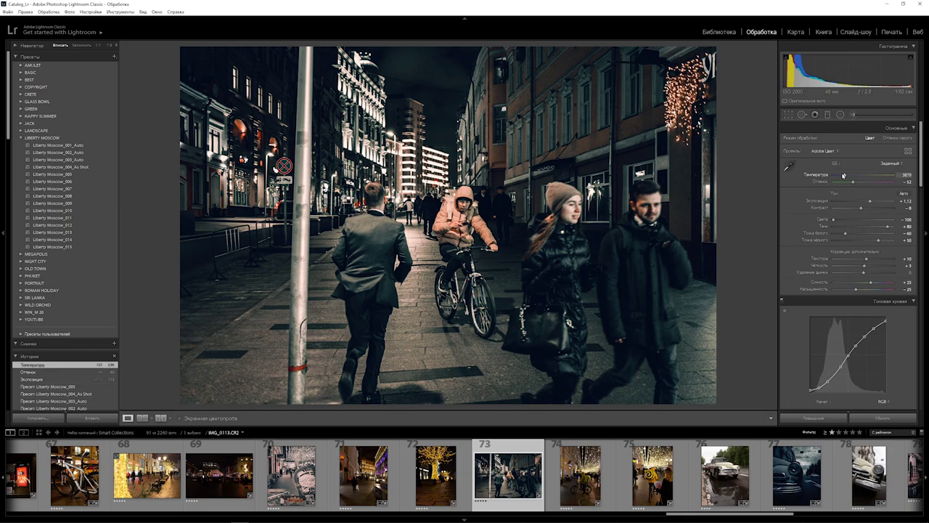
key("r")
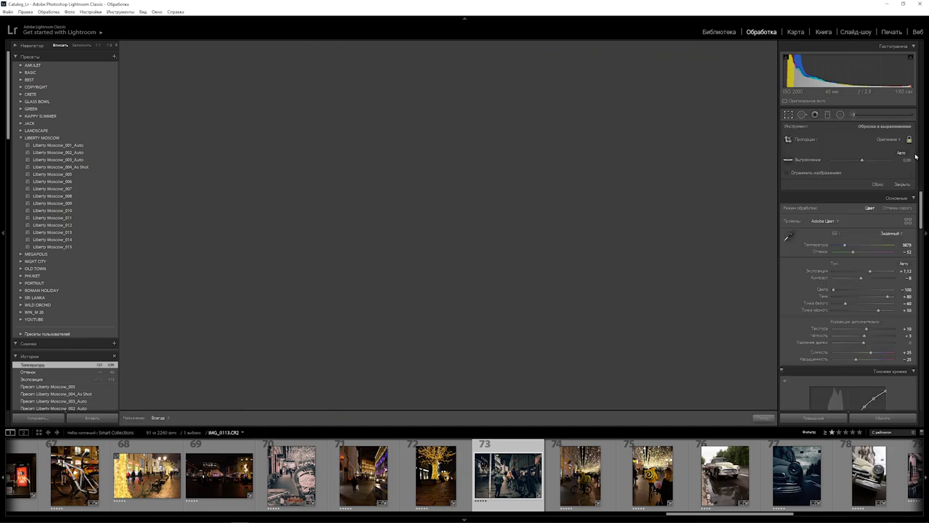
left_click(888, 138)
left_click(865, 177)
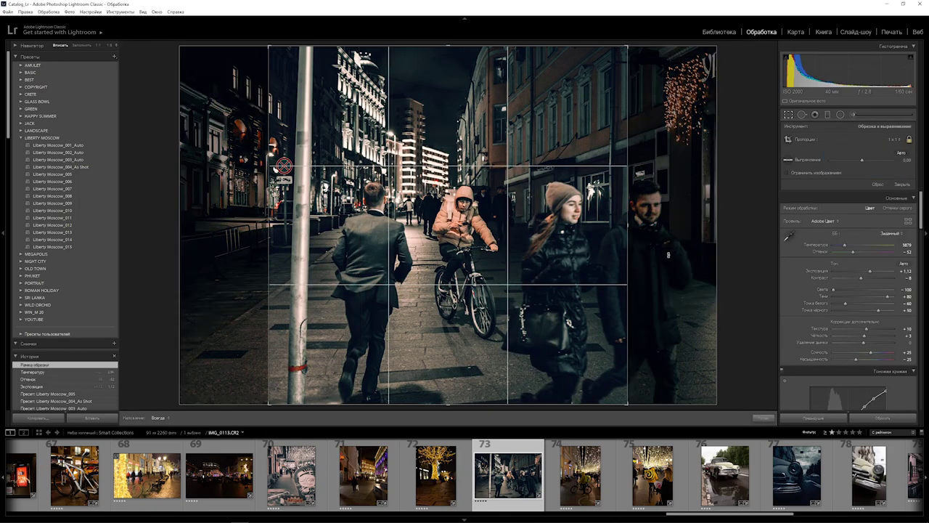
key("Return")
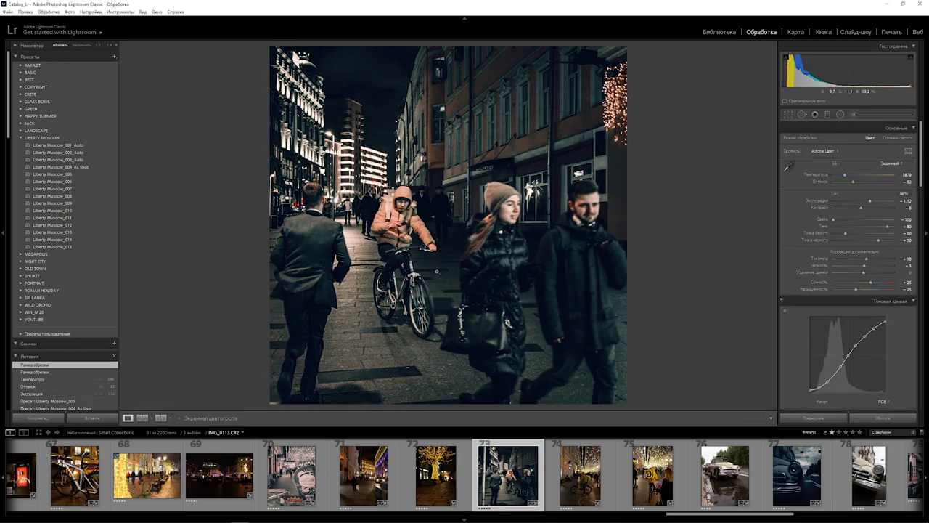
left_click(853, 114)
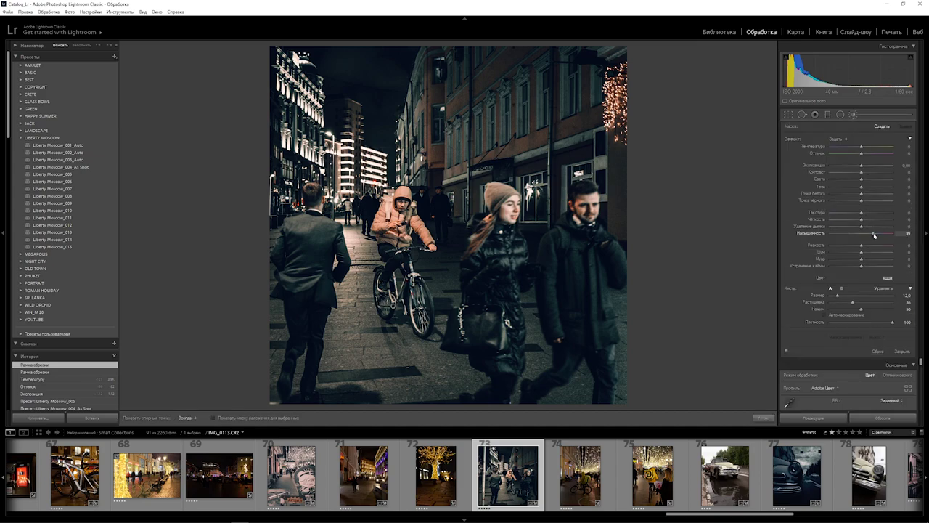
Paint a Saturation +42 brush stroke over the cyclist's orange jacket.
left_click_drag(874, 236, 876, 236)
key("z")
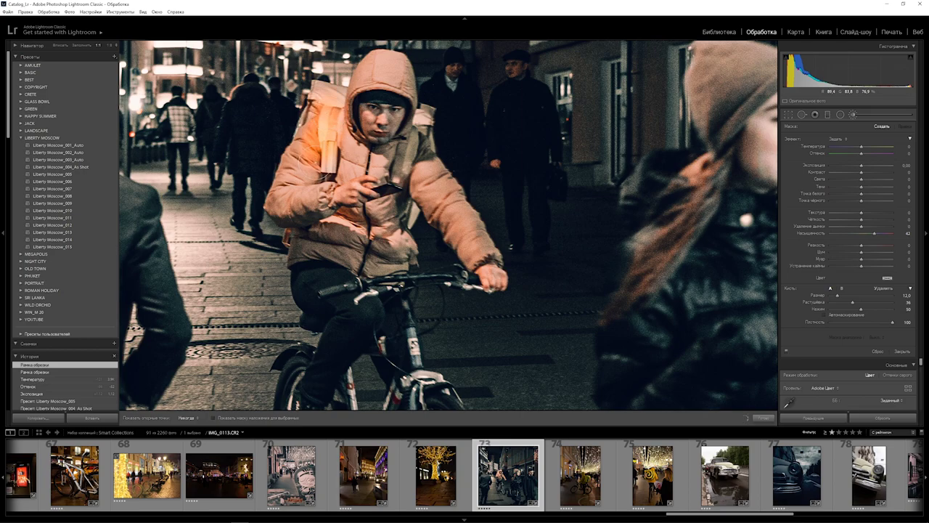
left_click_drag(308, 175, 377, 252)
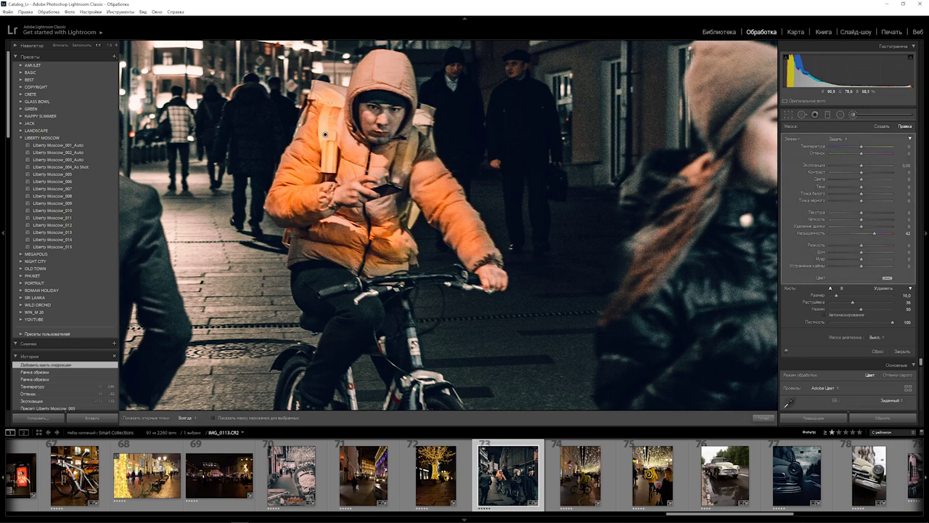
key("z")
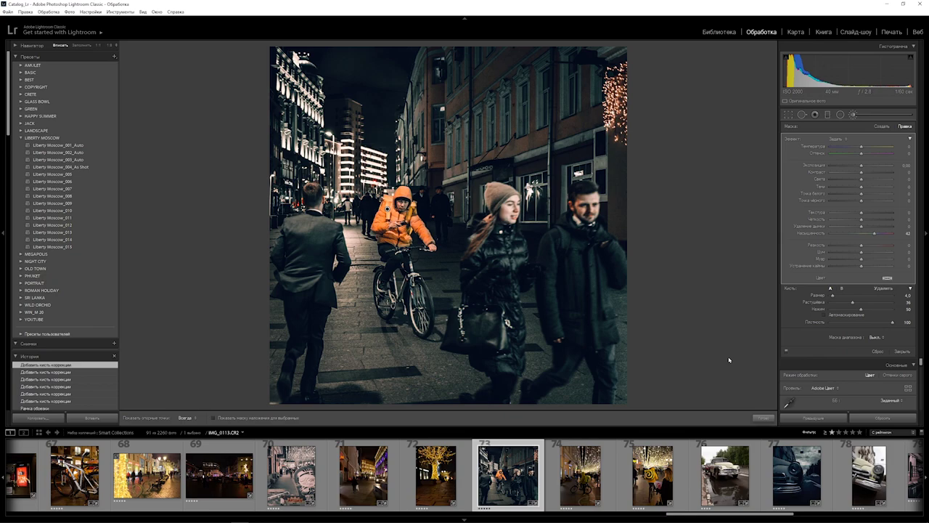
Start a new brush with Saturation -45 and paint desaturation over the street below the cyclist.
key("Escape")
key("k")
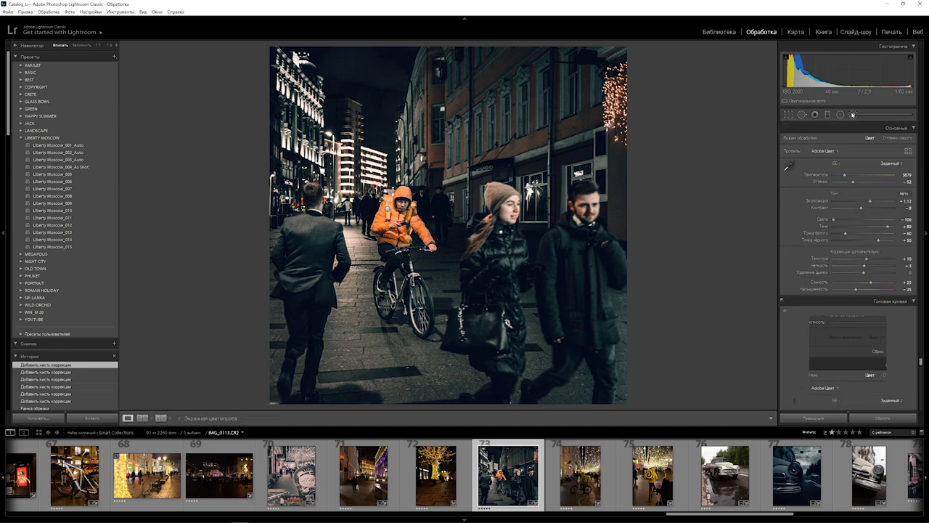
key("k")
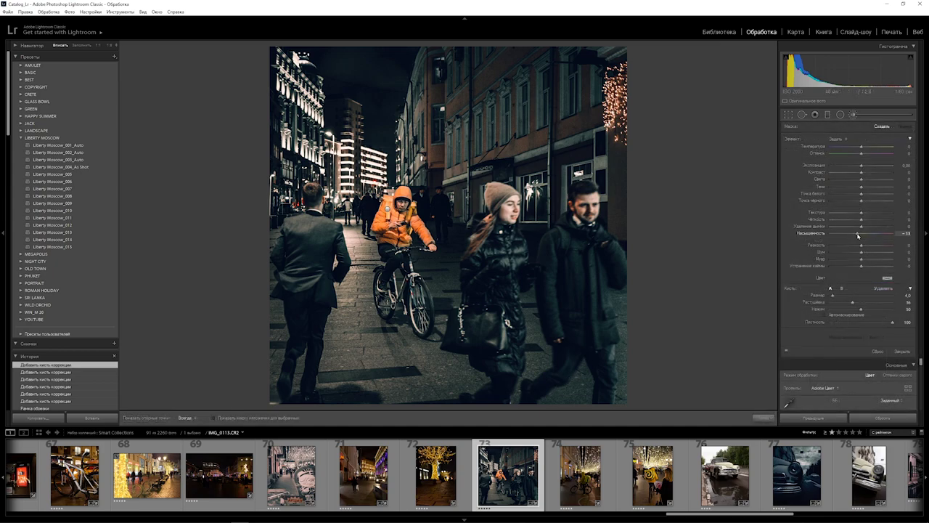
left_click_drag(850, 235, 848, 236)
scroll(428, 309, "up", 4)
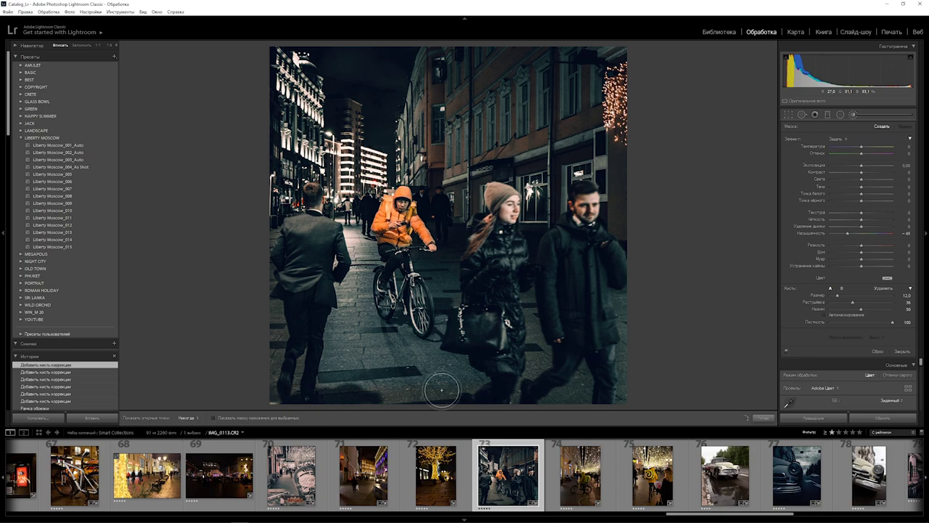
left_click_drag(496, 363, 322, 390)
scroll(547, 385, "up", 2)
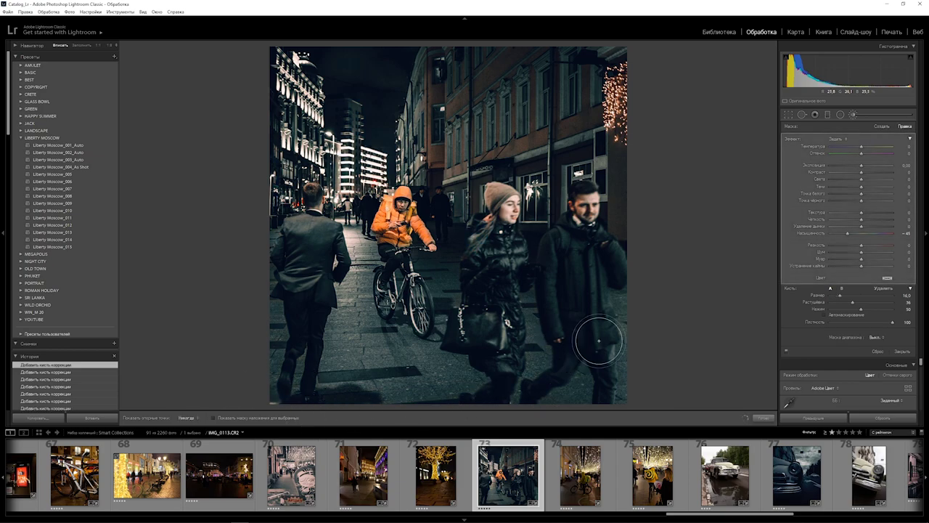
key("h")
scroll(590, 275, "down", 3)
key("h")
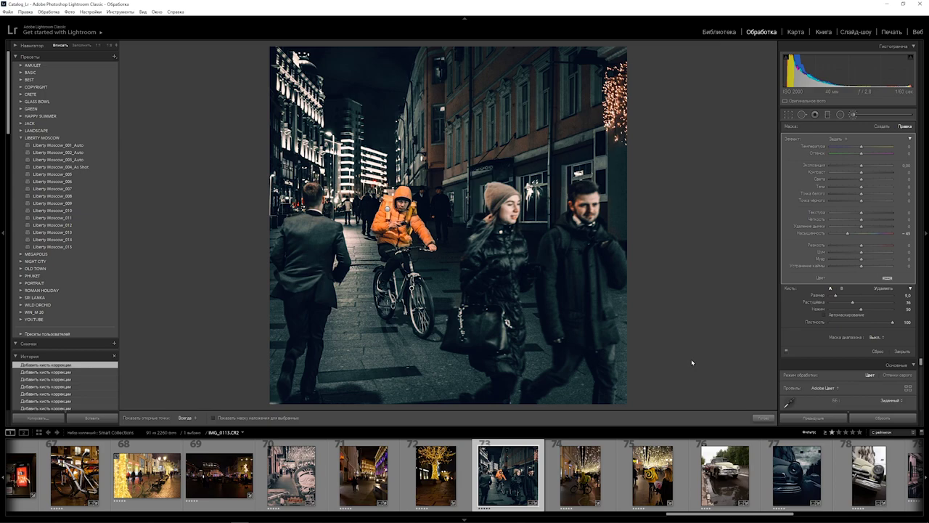
key("h")
key("h")
Paint a new Exposure +1.13 brush stroke over the bicycle at 1:1 zoom.
key("k")
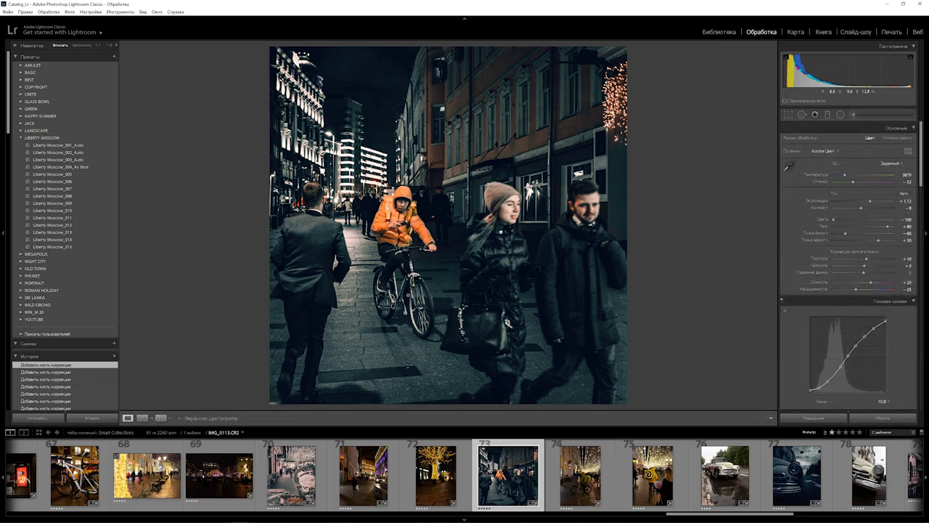
left_click(852, 114)
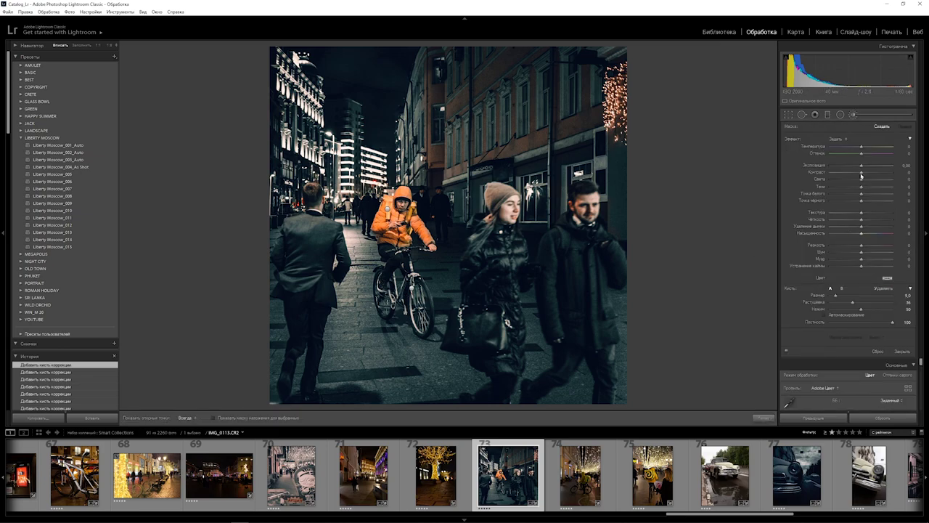
left_click_drag(860, 166, 866, 167)
key("z")
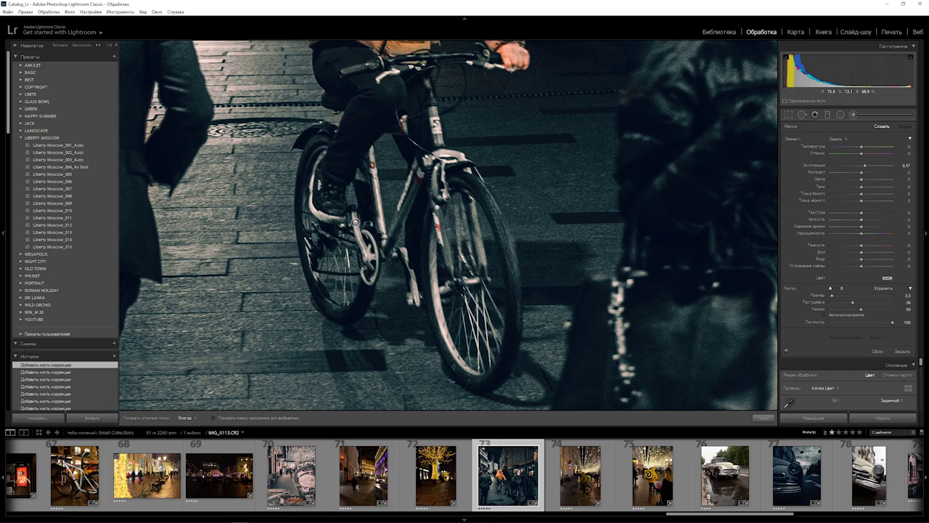
key("h")
left_click(360, 222)
left_click_drag(863, 166, 871, 165)
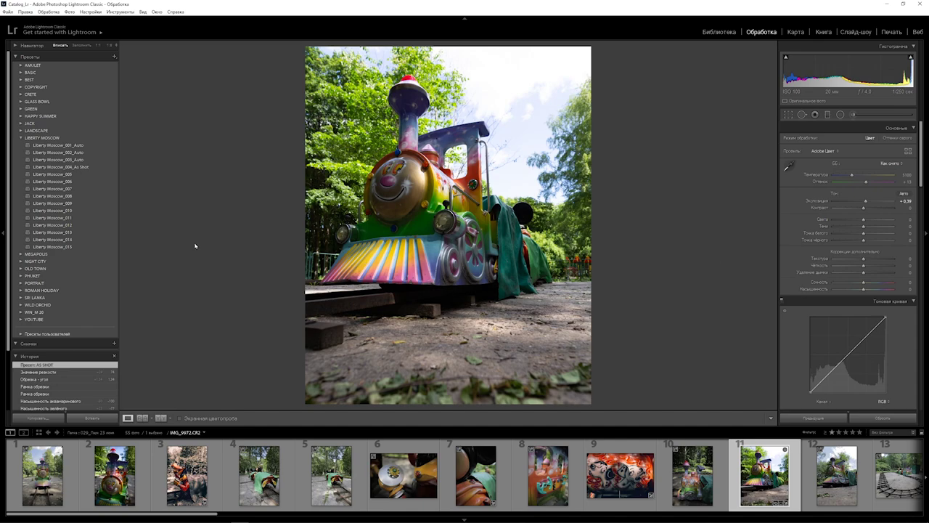
Preview Liberty Moscow_001_Auto through Liberty Moscow_015 in turn, leaving Liberty Moscow_015 applied.
left_click(72, 145)
left_click(74, 152)
left_click(74, 159)
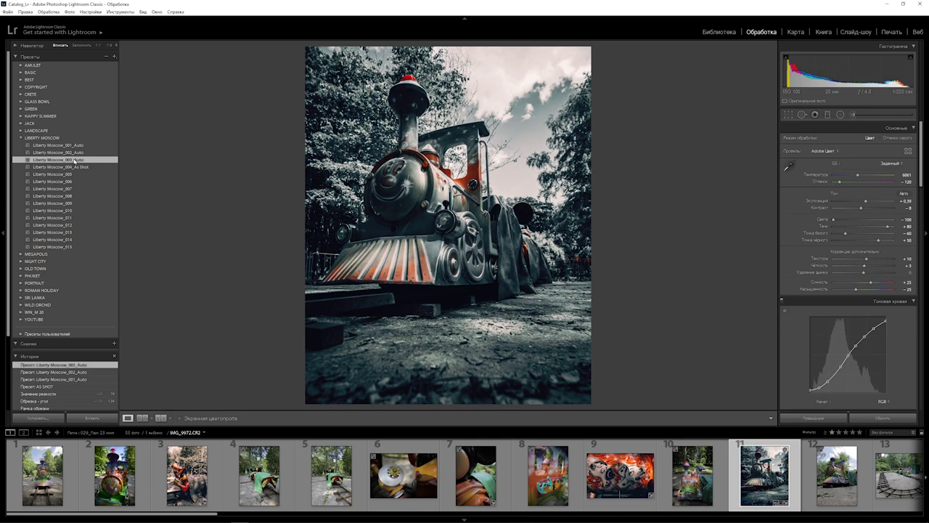
left_click(84, 167)
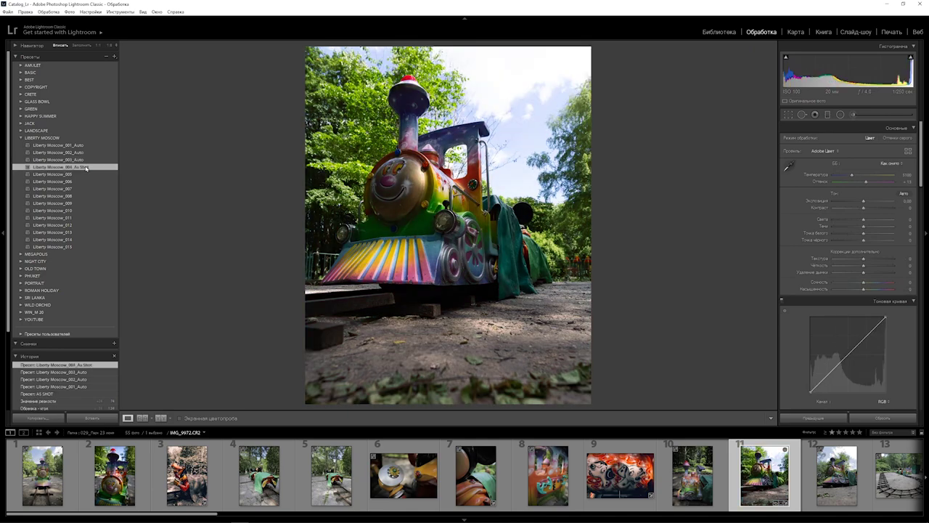
left_click(68, 182)
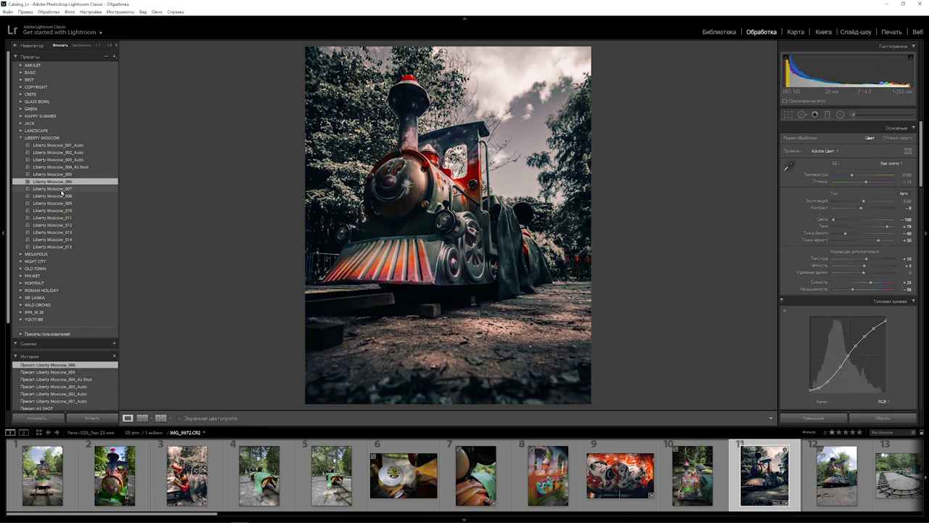
left_click(63, 189)
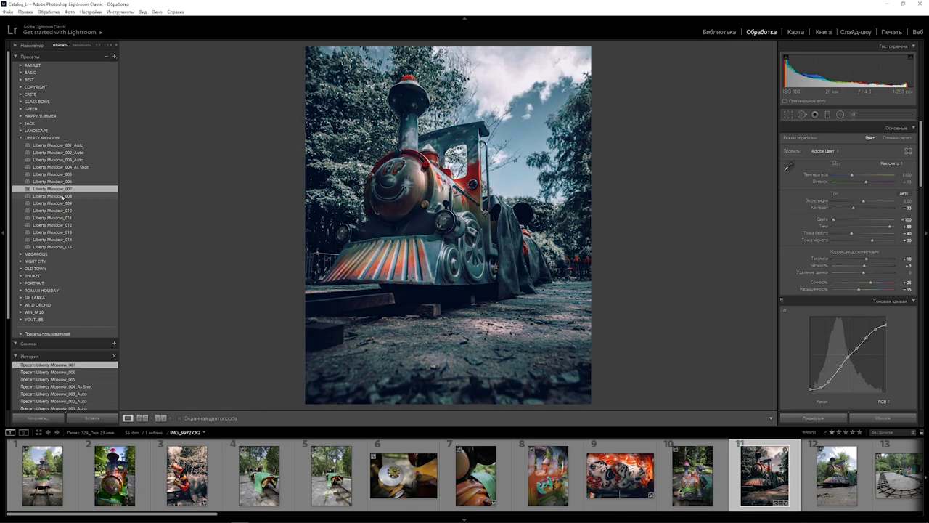
left_click(62, 196)
left_click(61, 203)
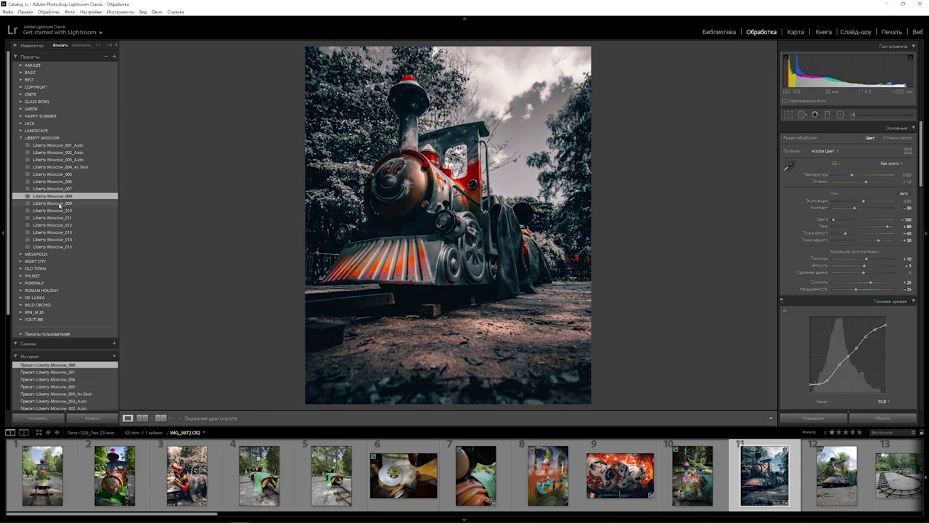
left_click(58, 210)
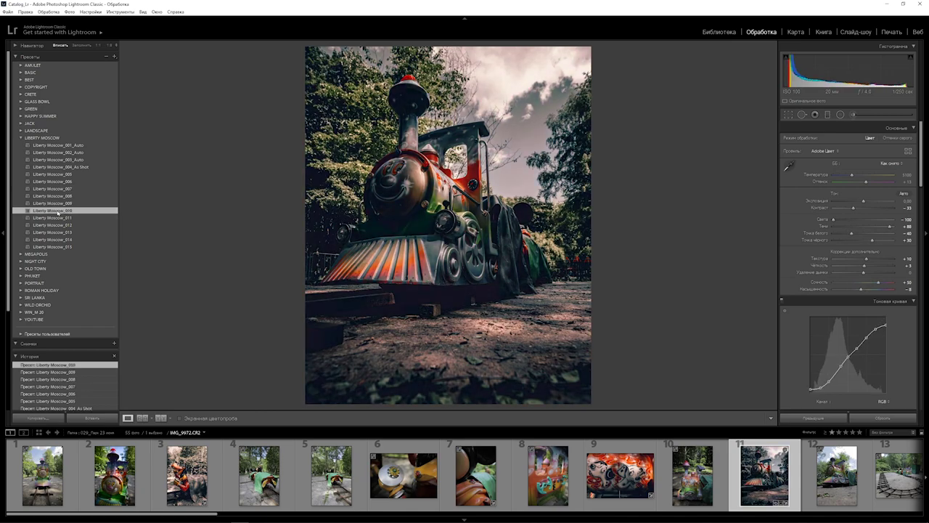
left_click(59, 218)
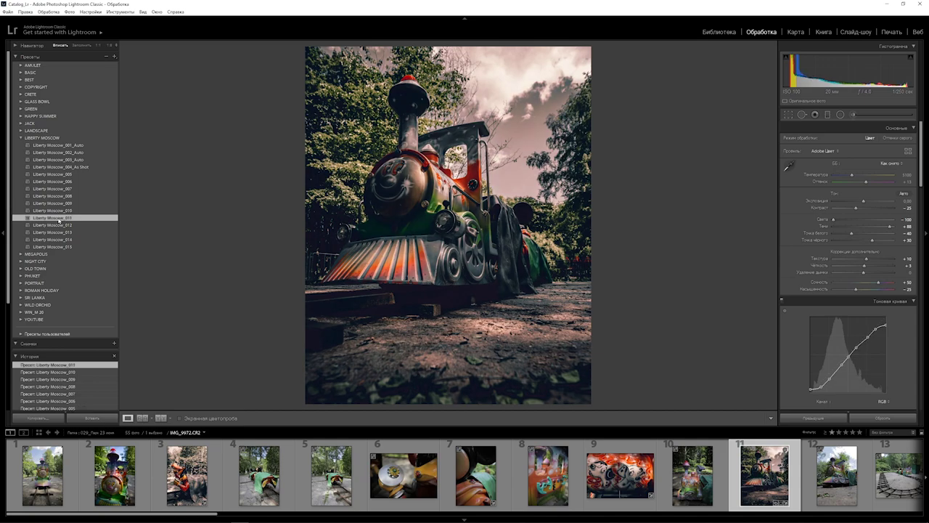
left_click(58, 225)
left_click(56, 232)
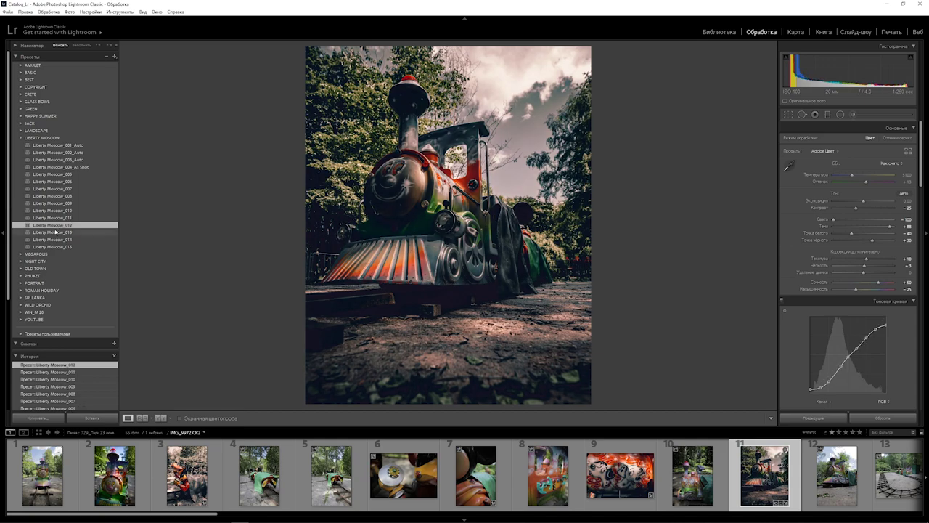
left_click(56, 240)
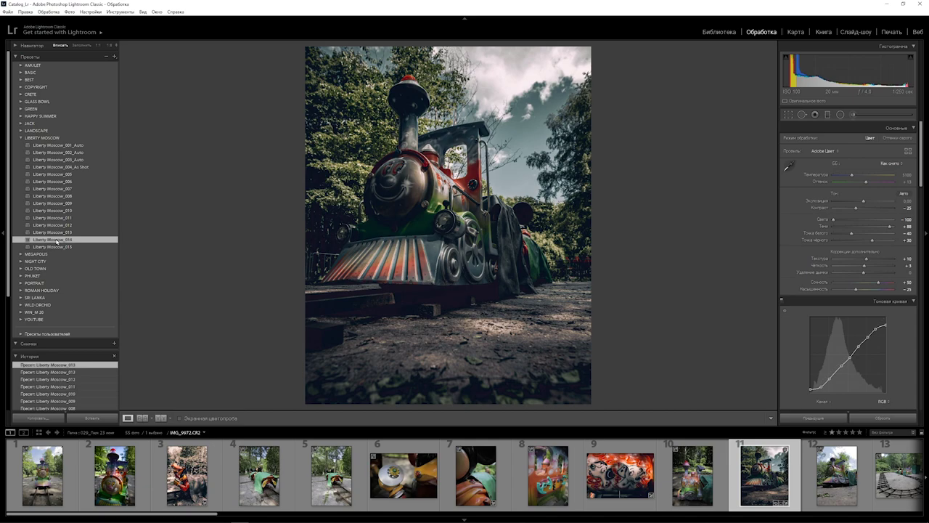
left_click(56, 247)
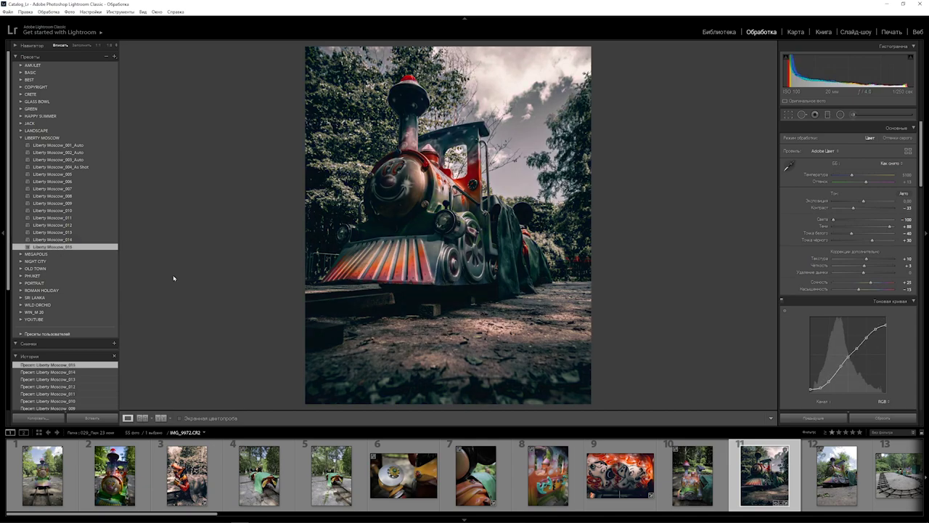